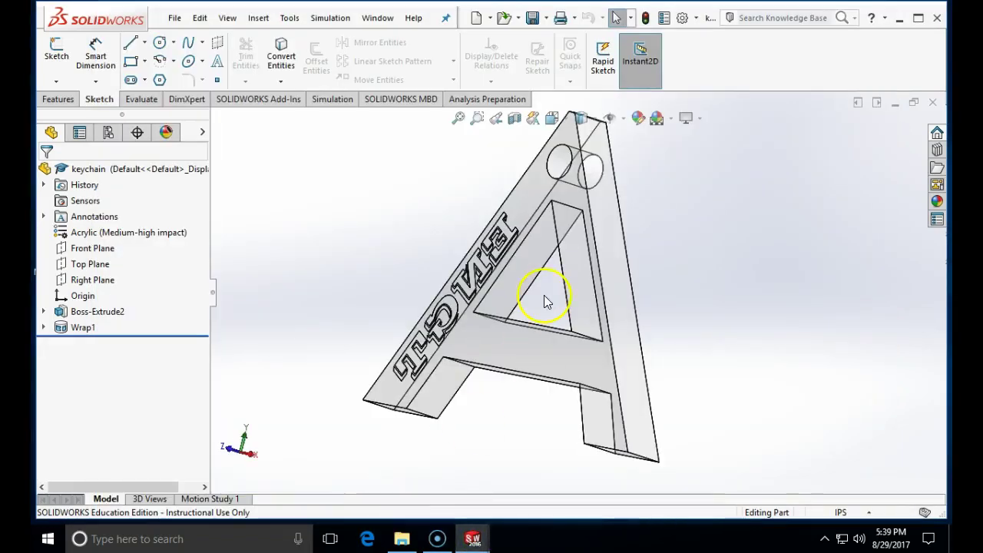
# Step: Orbit the keychain part around several sides, finishing on an edge-on side view
pyautogui.moveTo(576, 258); pyautogui.dragTo(729, 371, button='middle')
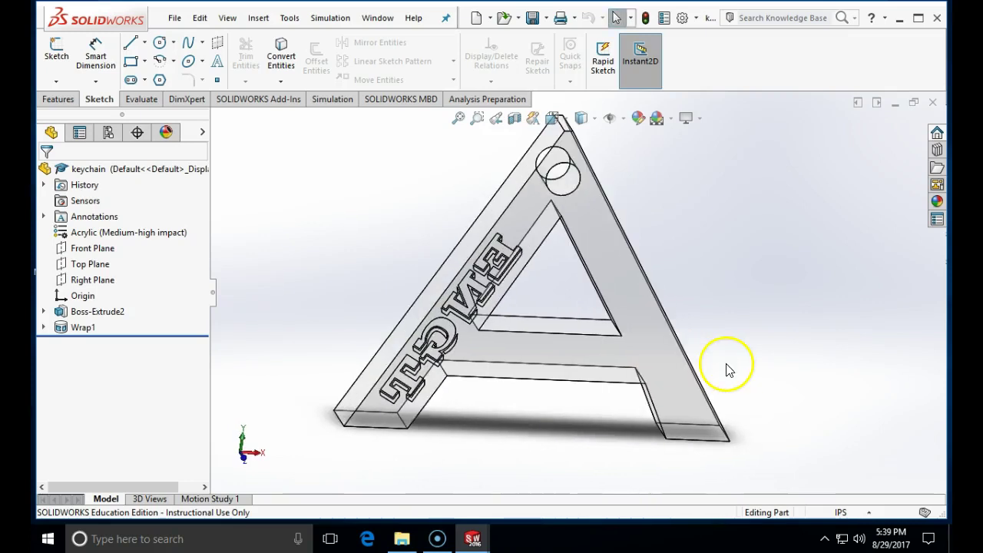
pyautogui.moveTo(722, 289); pyautogui.dragTo(749, 377, button='middle')
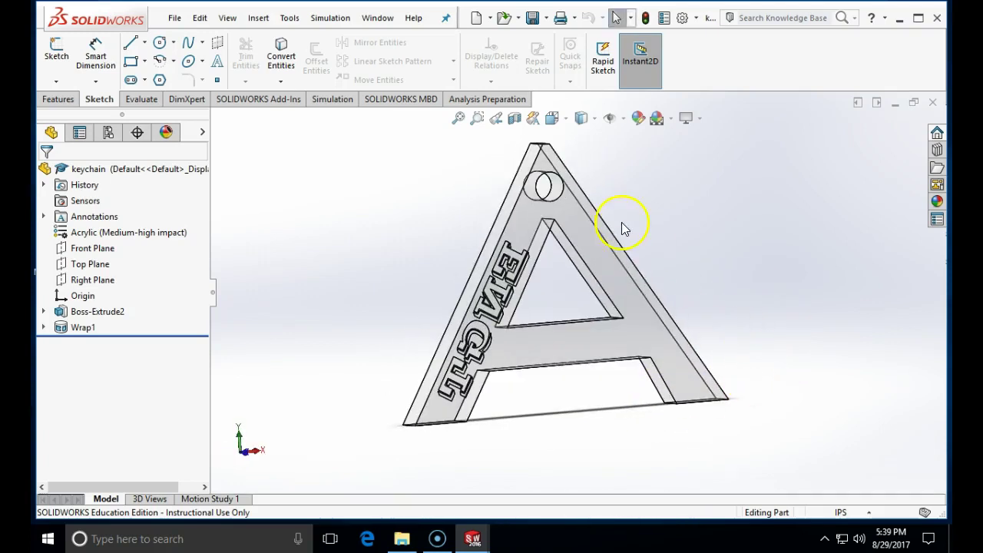
pyautogui.moveTo(665, 258); pyautogui.dragTo(598, 286, button='middle')
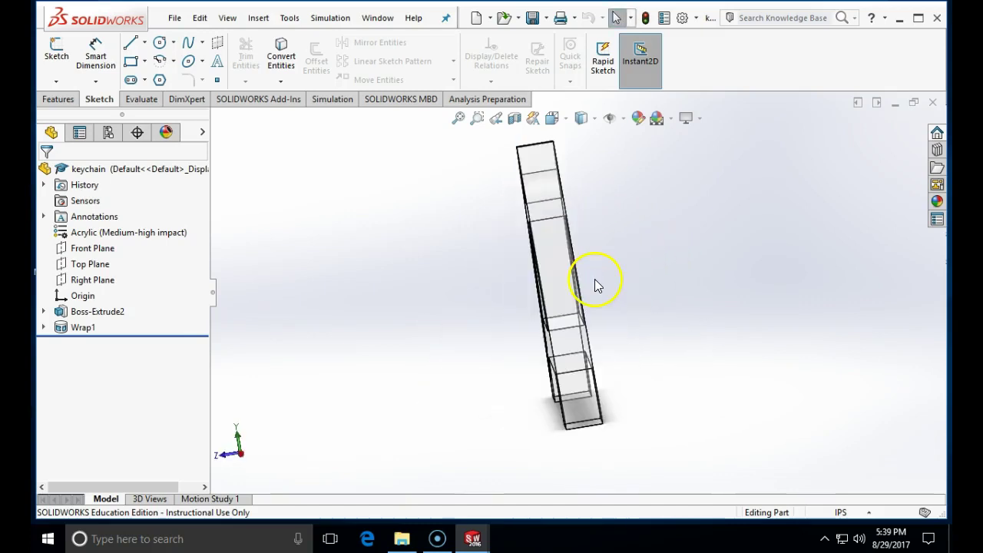
# Step: Check the keychain body and lettering, then orbit back to a front-facing view
pyautogui.click(557, 246)
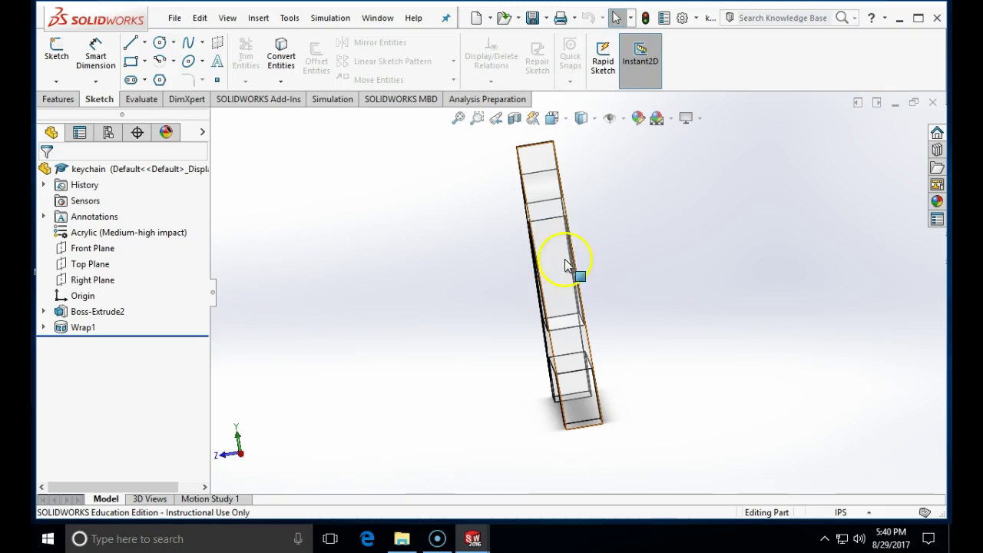
pyautogui.click(576, 259)
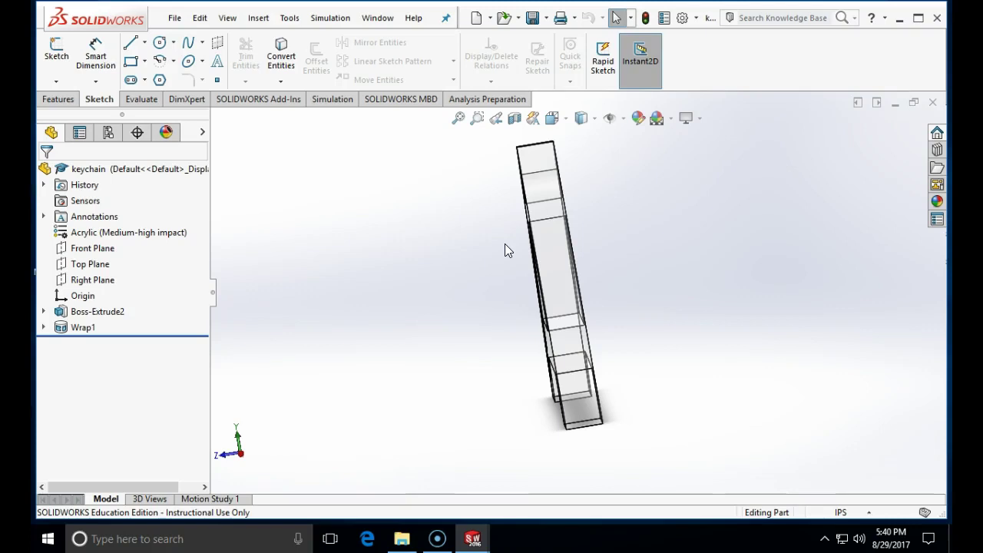
pyautogui.moveTo(694, 270); pyautogui.dragTo(619, 281, button='middle')
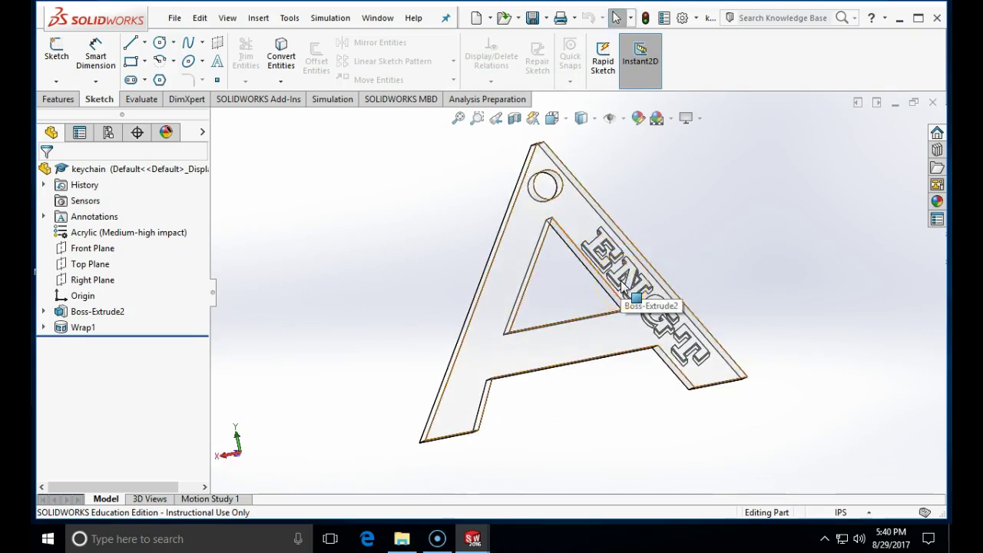
pyautogui.click(542, 271)
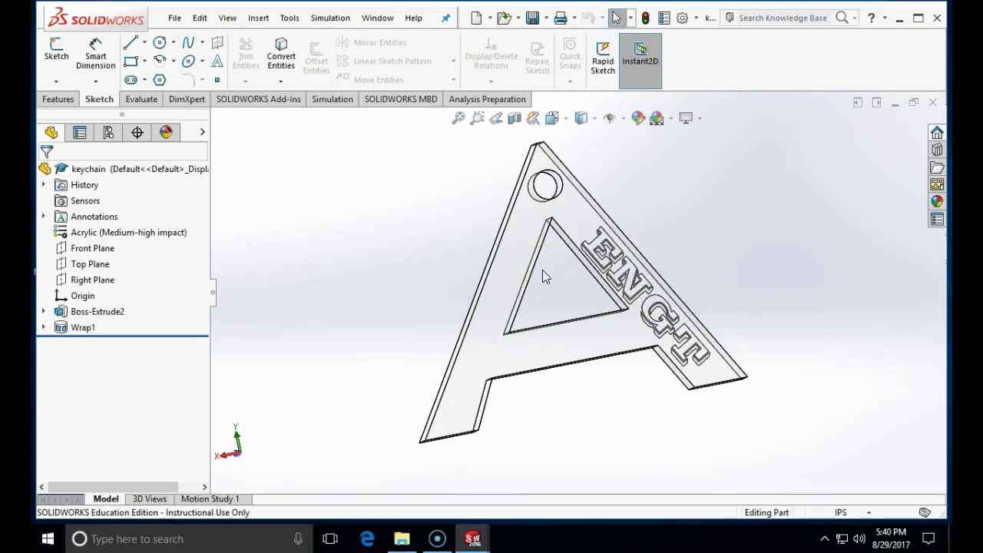
pyautogui.click(605, 249)
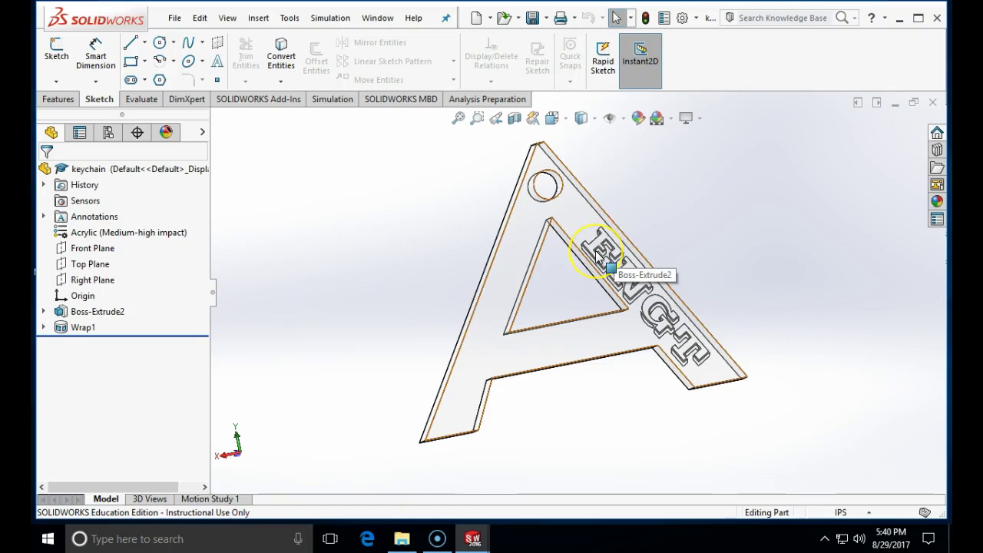
pyautogui.moveTo(599, 256); pyautogui.dragTo(822, 239, button='middle')
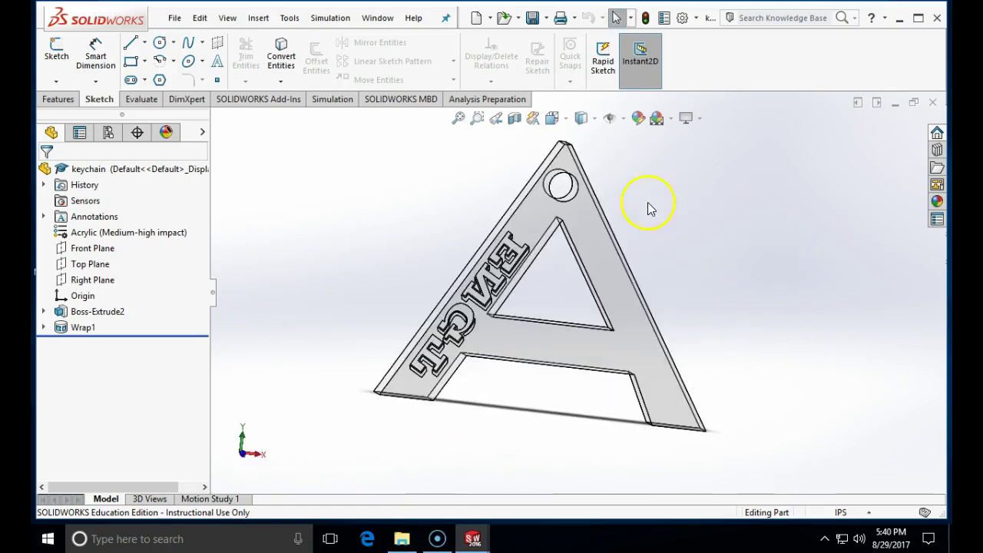
pyautogui.click(173, 19)
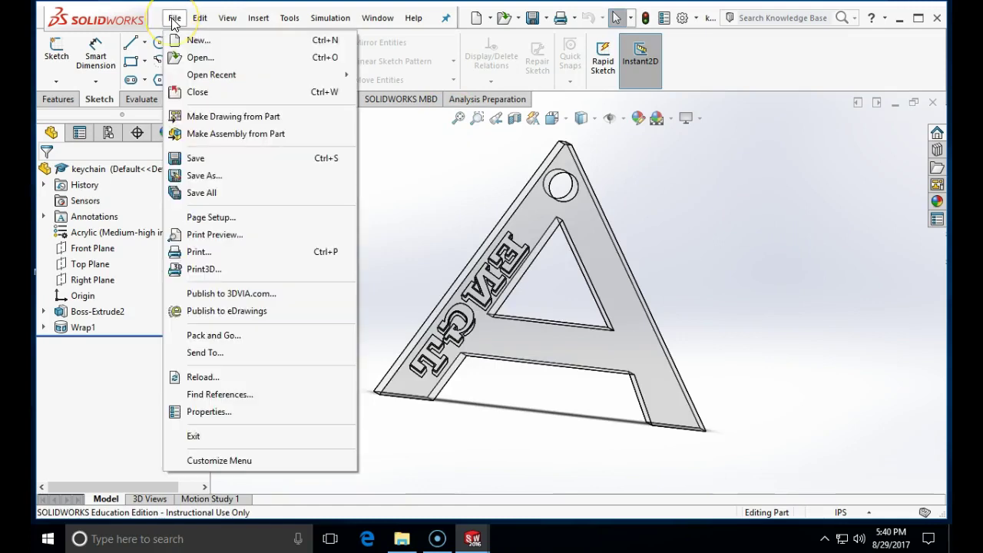
# Step: Make a drawing from the keychain part, keeping the custom 279.40 × 215.90 mm sheet size
pyautogui.click(178, 116)
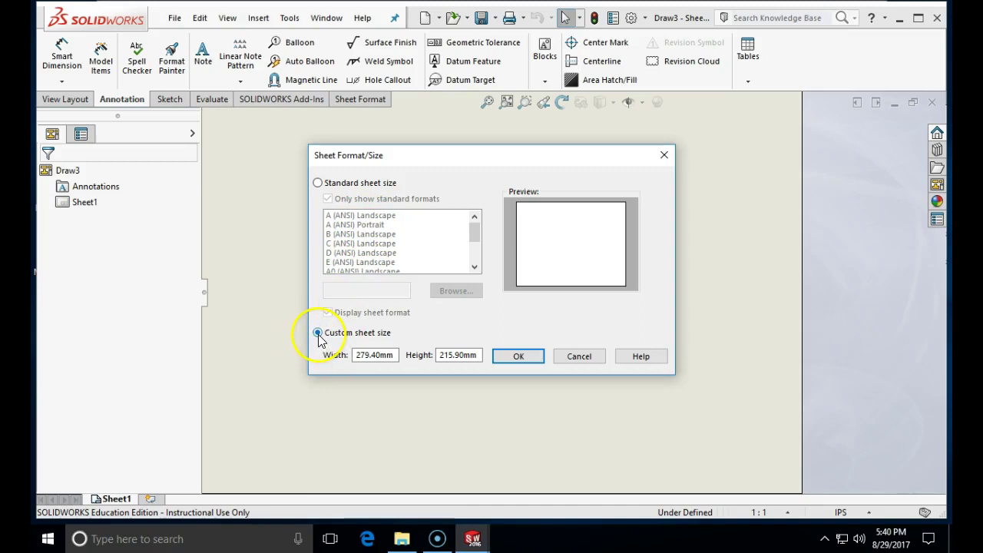
pyautogui.click(519, 357)
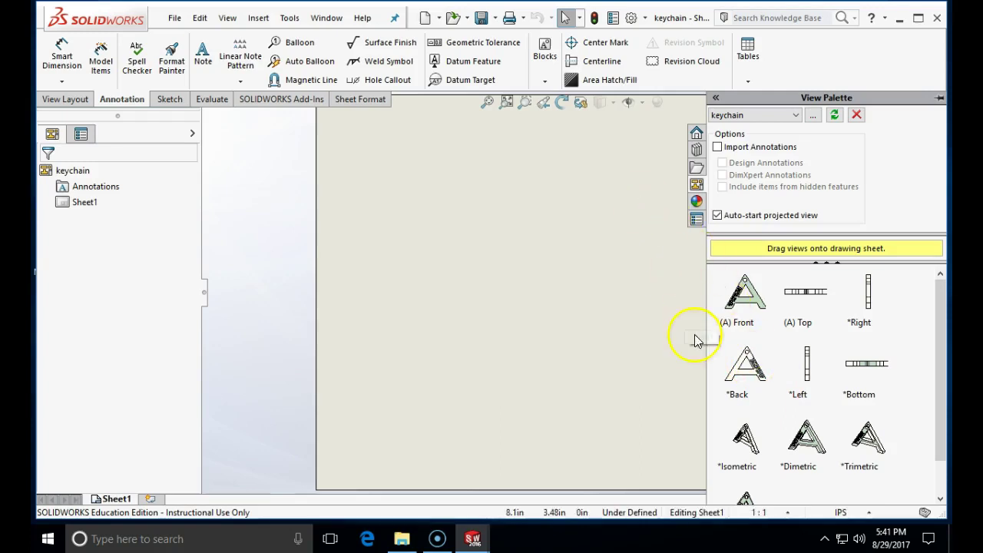
# Step: Place the keychain's Back view near the sheet's top-left without adding projected views
pyautogui.click(755, 291)
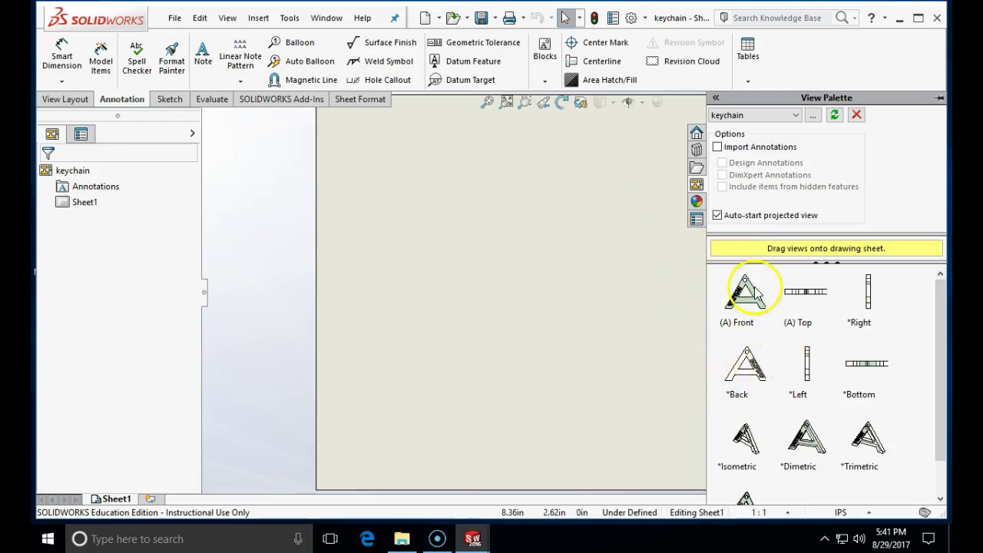
pyautogui.click(750, 375)
pyautogui.moveTo(753, 380); pyautogui.dragTo(421, 199)
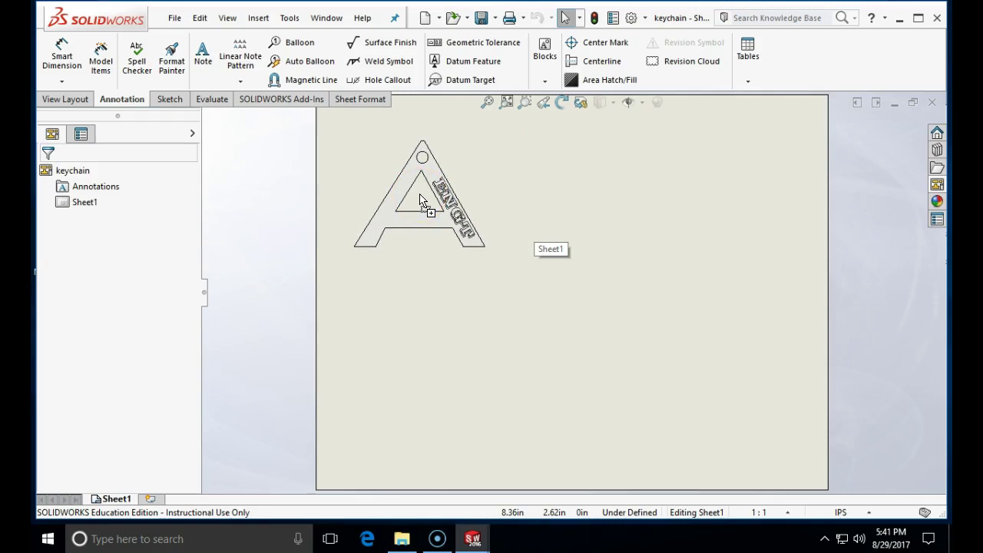
pyautogui.moveTo(419, 195); pyautogui.dragTo(420, 194)
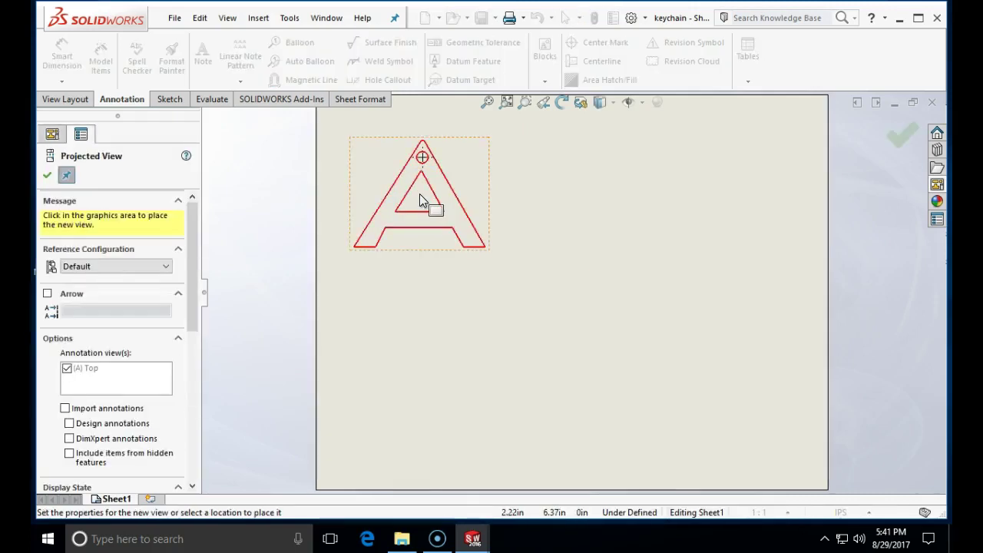
pyautogui.click(430, 191)
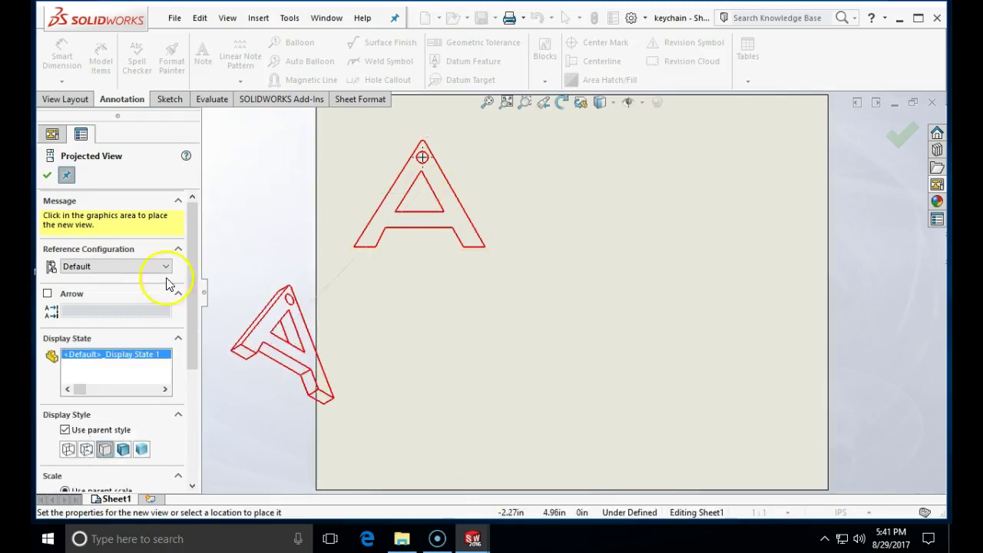
pyautogui.click(45, 178)
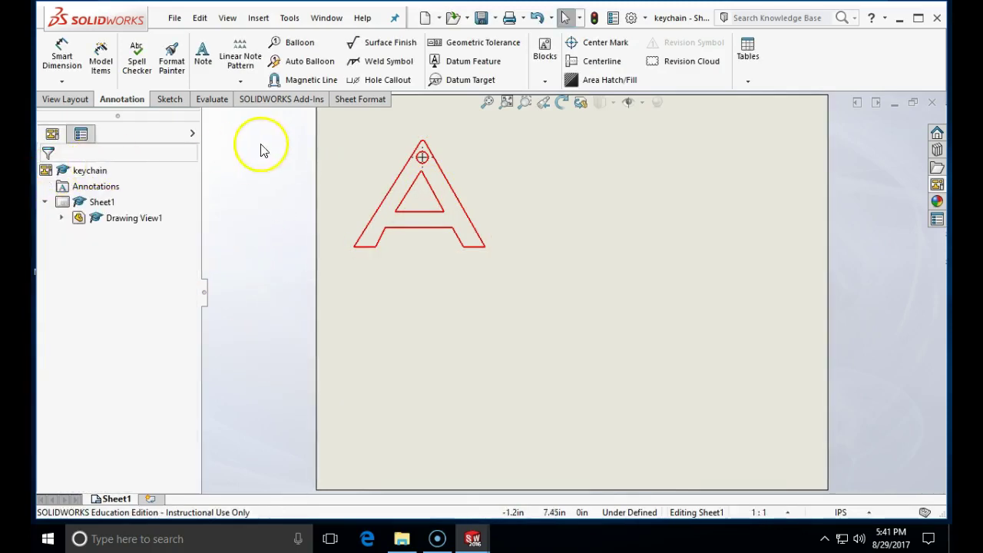
# Step: Switch Drawing View1 to the Hidden Lines Visible display style and accept it
pyautogui.click(414, 256)
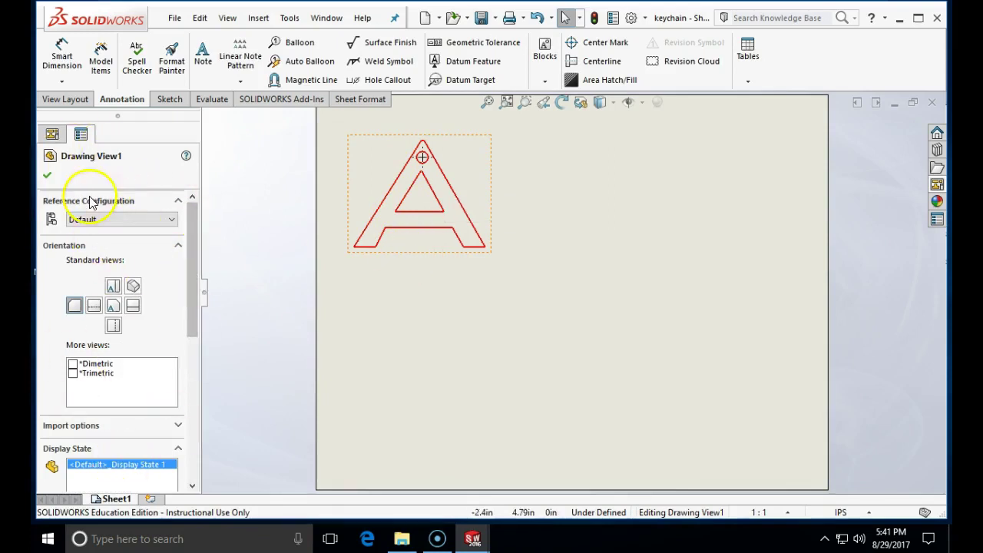
pyautogui.moveTo(187, 288); pyautogui.dragTo(191, 362)
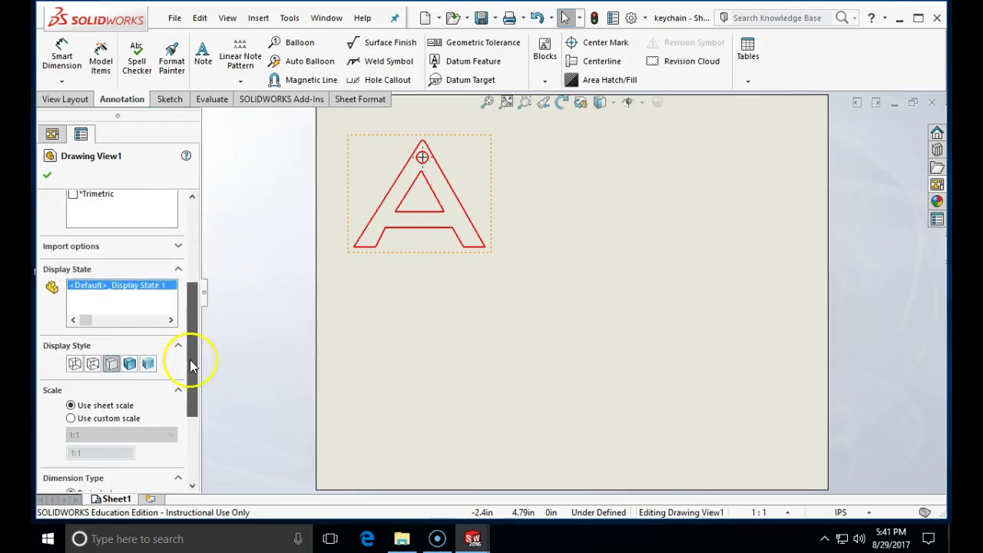
pyautogui.click(93, 364)
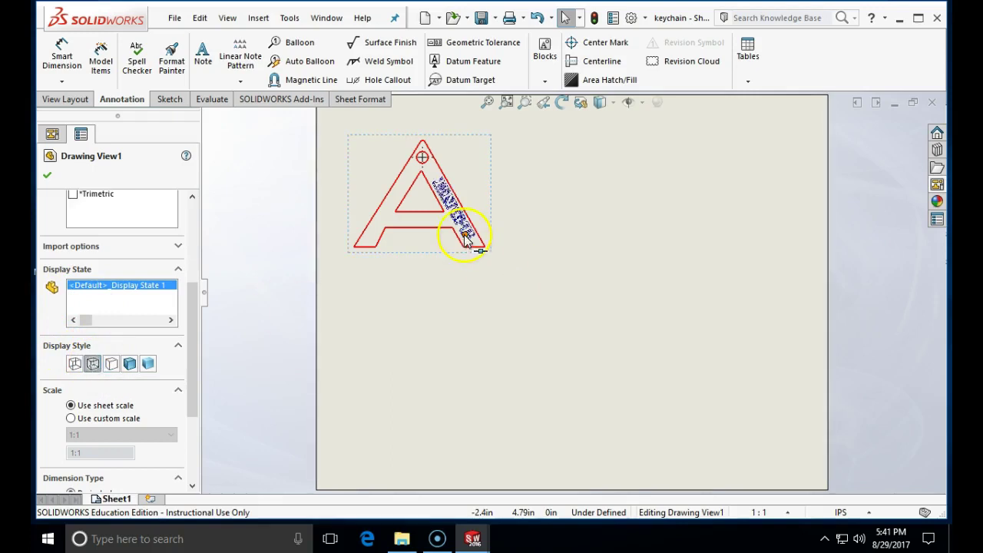
pyautogui.click(292, 415)
pyautogui.moveTo(194, 378); pyautogui.dragTo(194, 397)
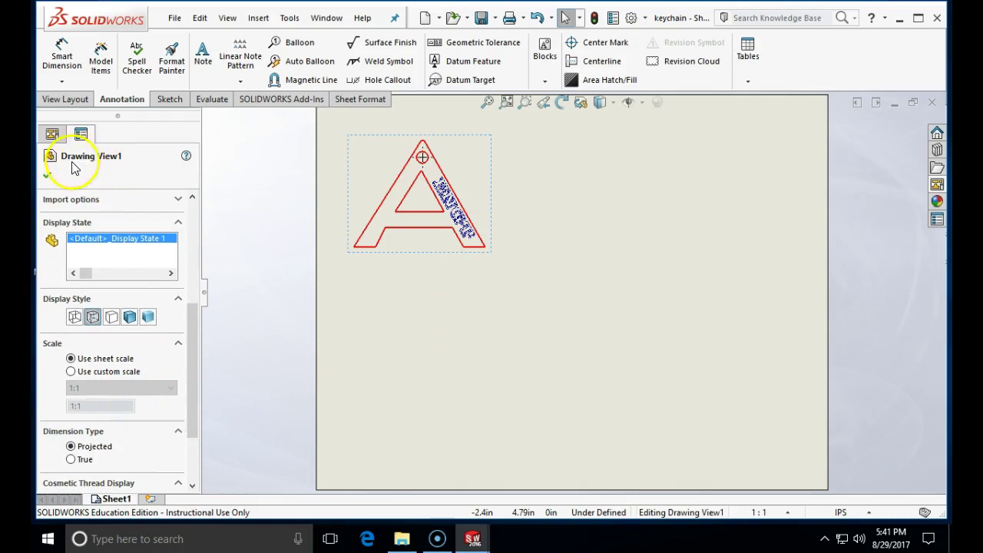
pyautogui.click(51, 178)
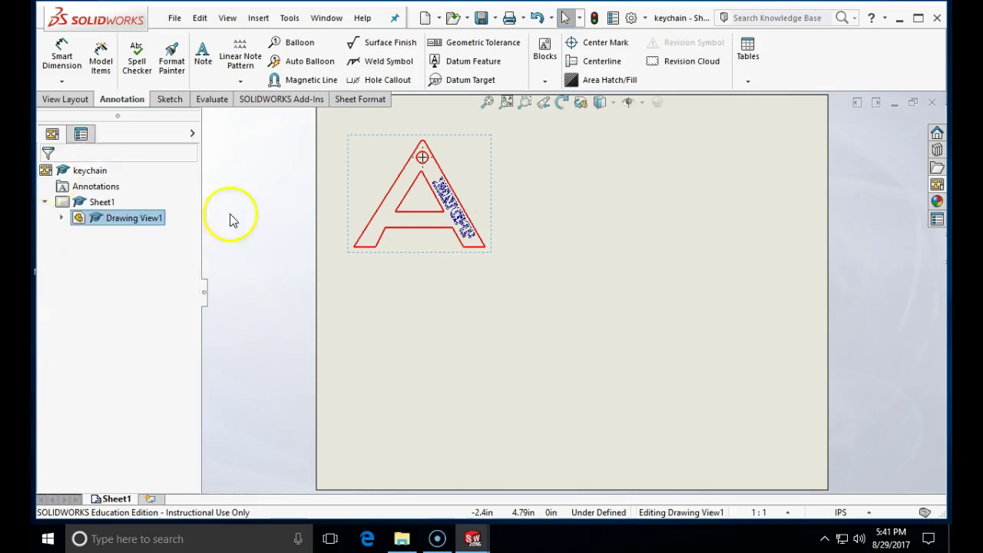
# Step: Zoom in on the keychain view and cancel the center mark on the keyring hole
pyautogui.click(544, 217)
pyautogui.scroll(-1, 446, 175)
pyautogui.scroll(-3, 447, 179)
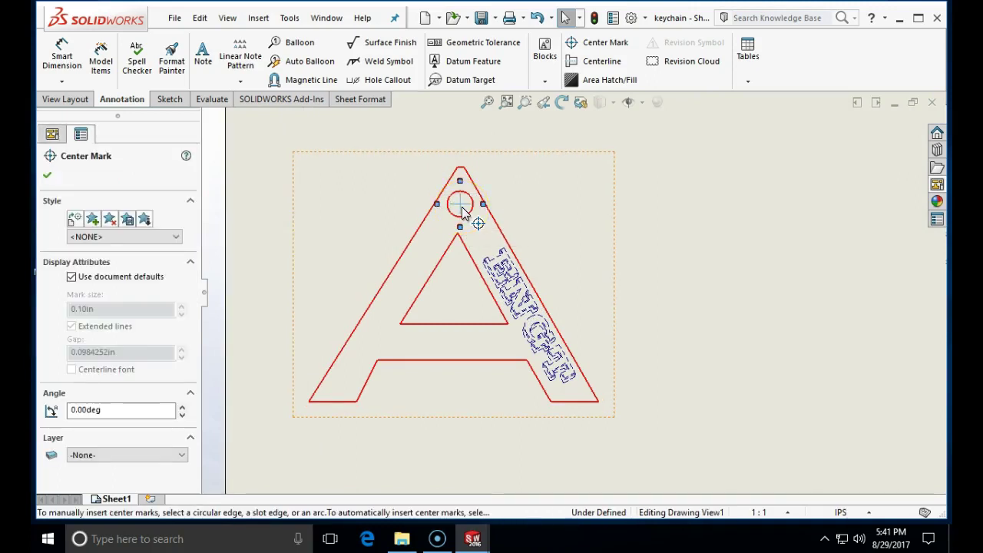
pyautogui.click(588, 208)
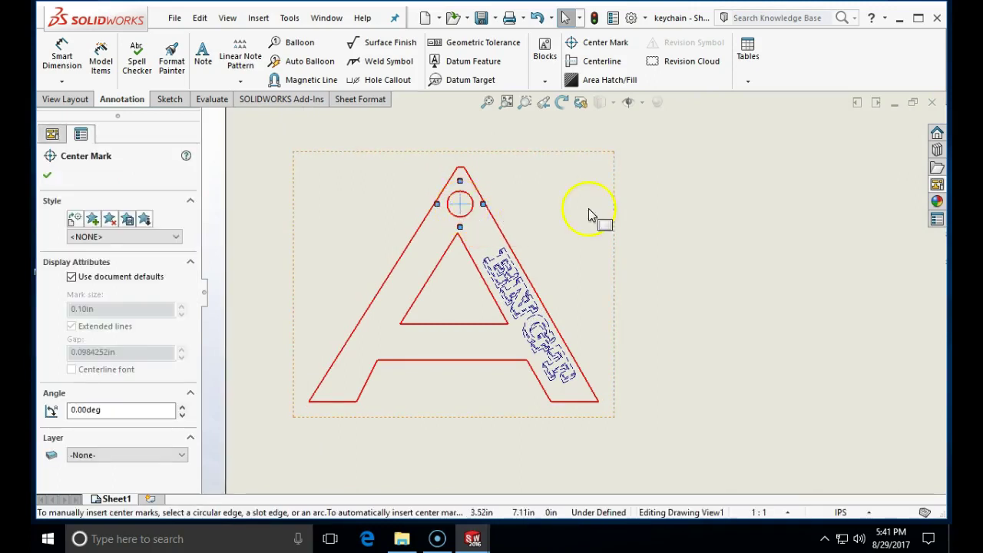
pyautogui.click(461, 208)
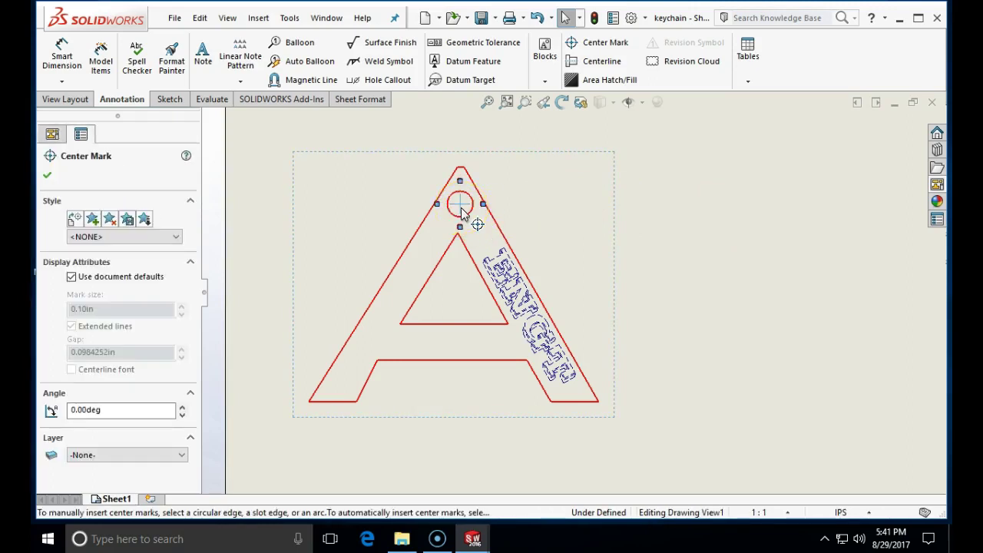
pyautogui.click(620, 258)
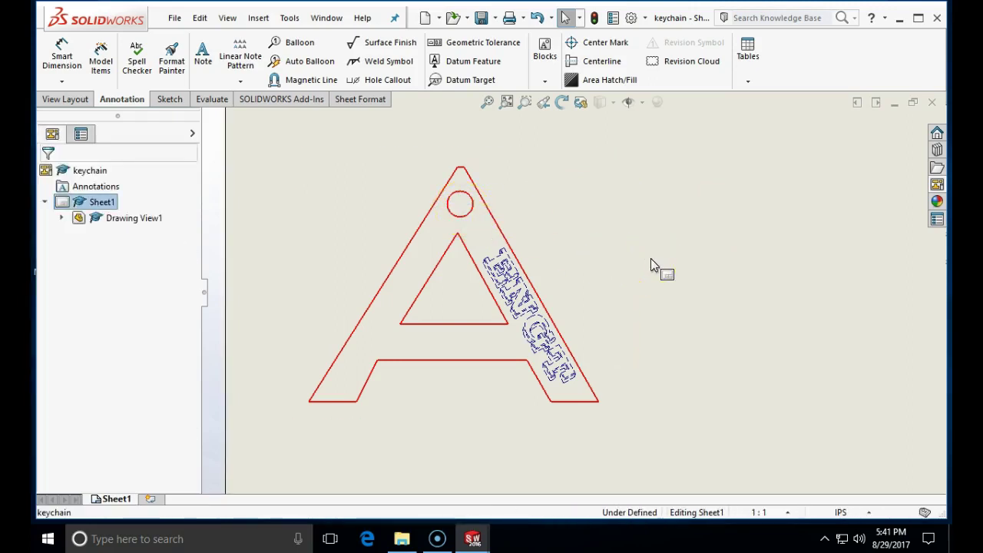
pyautogui.click(530, 156)
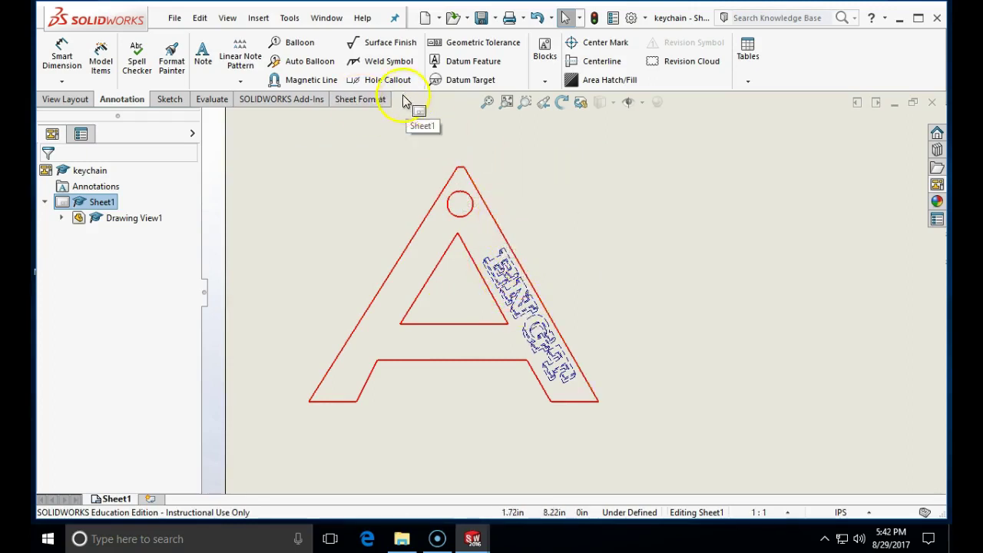
# Step: Set the Drawings Visible Model Edges colour to red in System Options > Colors
pyautogui.click(287, 23)
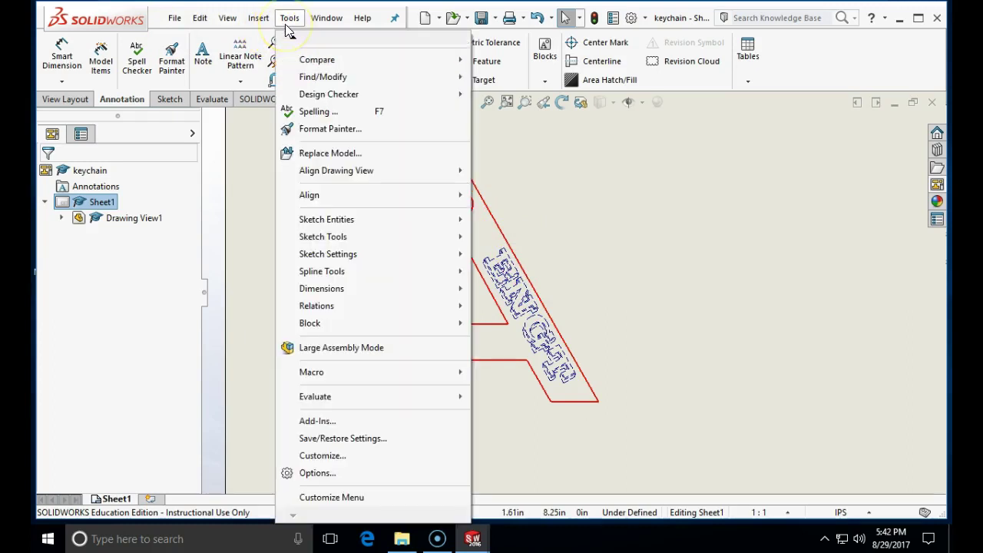
pyautogui.click(311, 516)
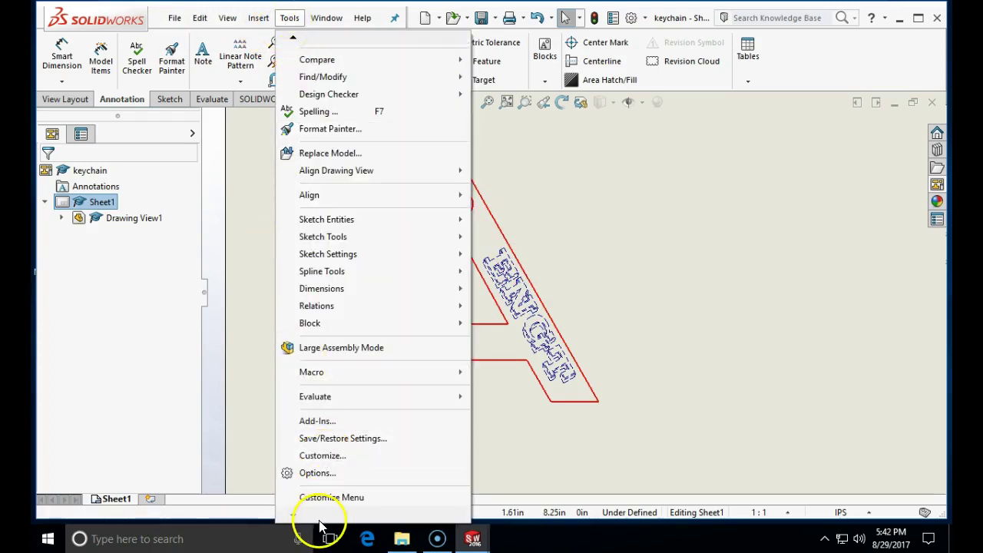
pyautogui.click(321, 474)
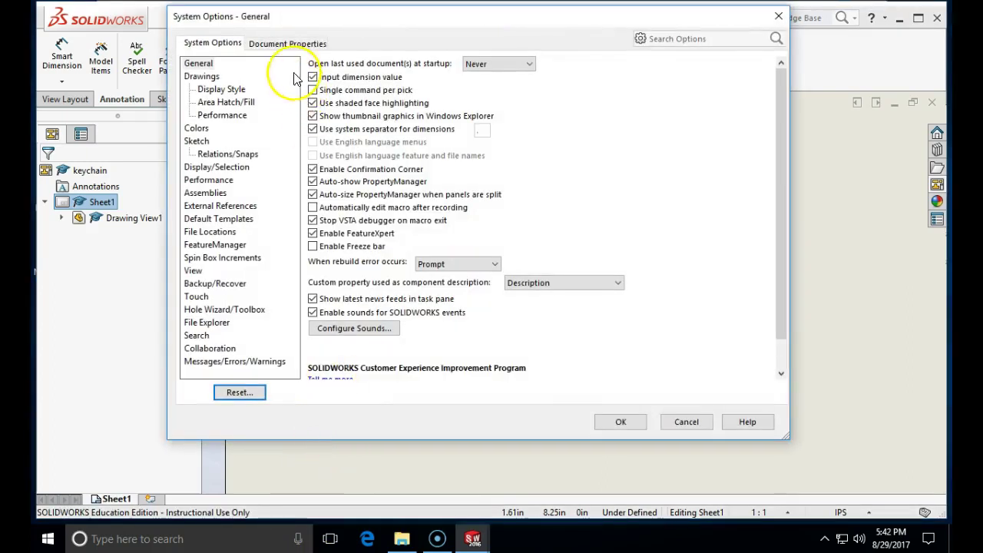
pyautogui.click(196, 129)
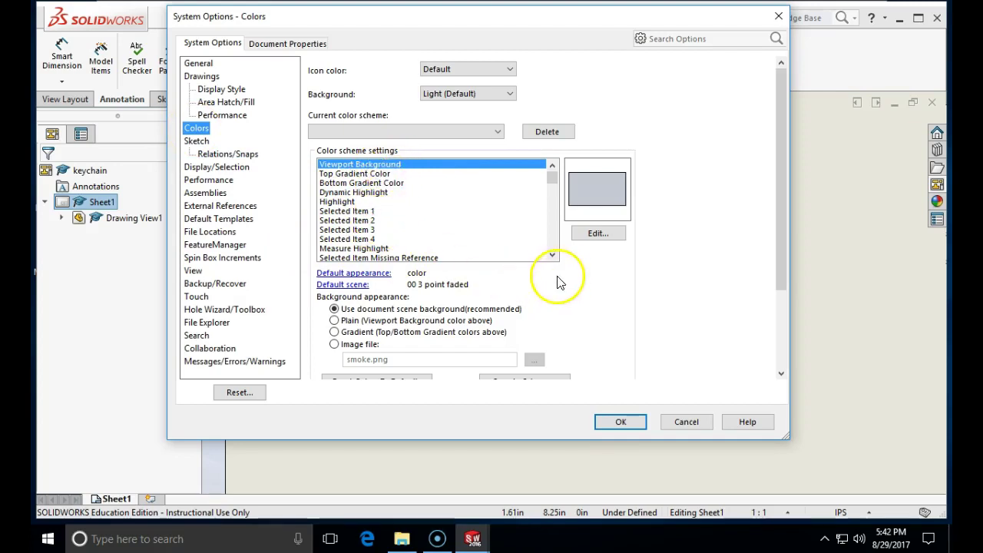
pyautogui.click(552, 255)
pyautogui.click(553, 254)
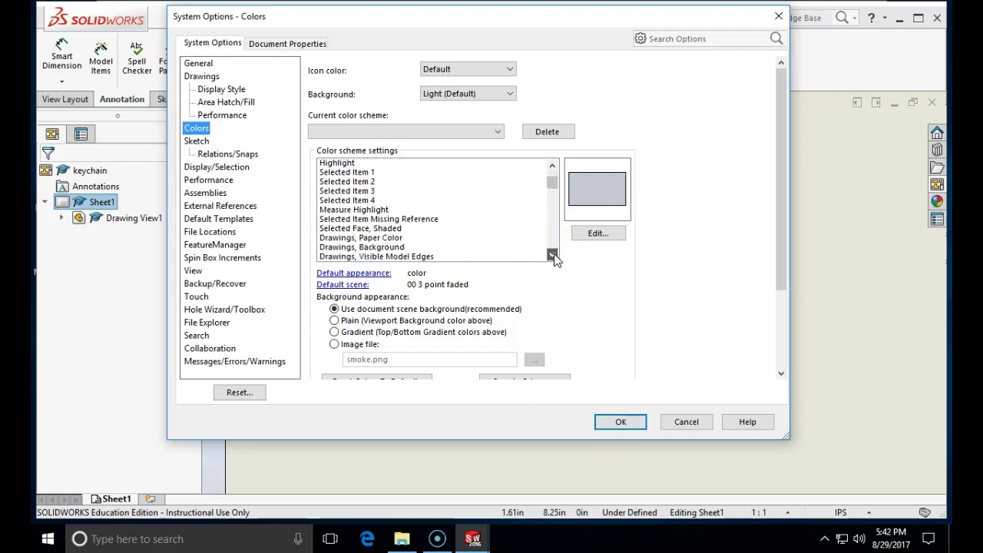
pyautogui.click(552, 254)
pyautogui.click(552, 254)
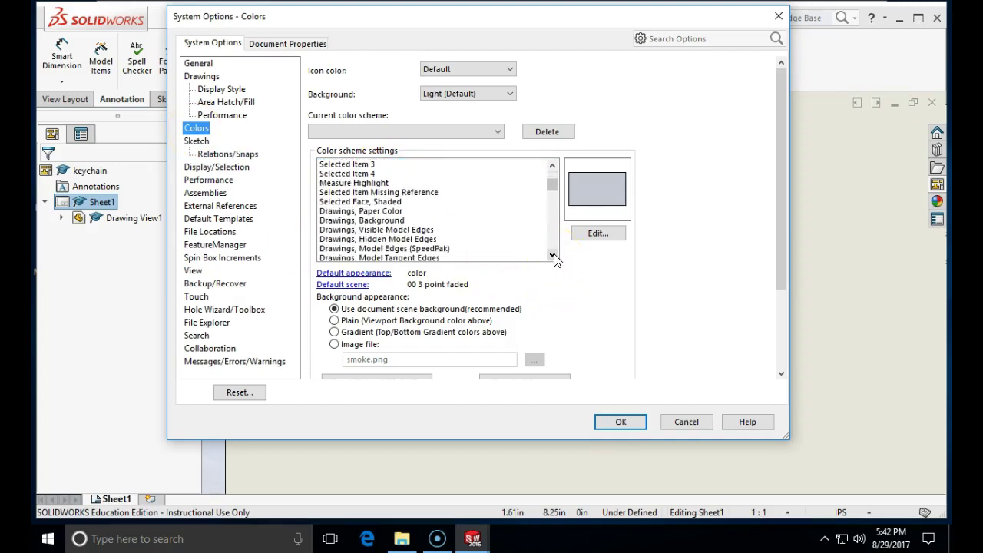
pyautogui.click(365, 232)
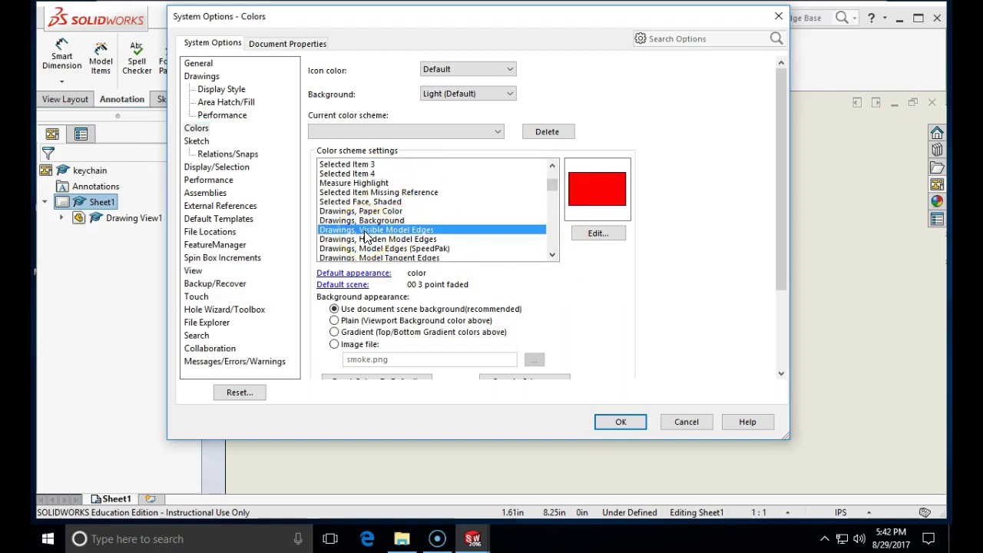
pyautogui.click(619, 423)
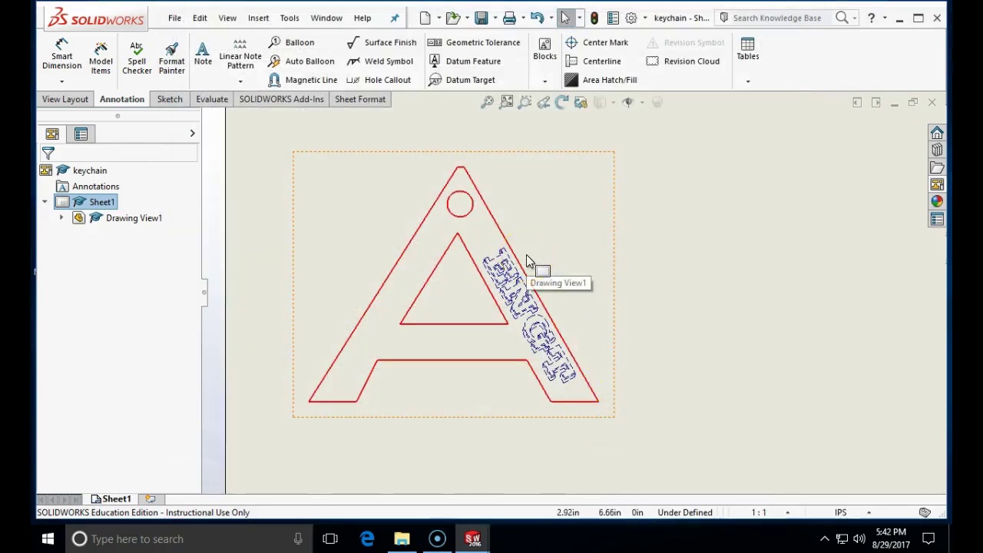
# Step: Select the engraved lettering and bring up the drawing's Document Properties
pyautogui.click(516, 332)
pyautogui.click(504, 262)
pyautogui.click(517, 307)
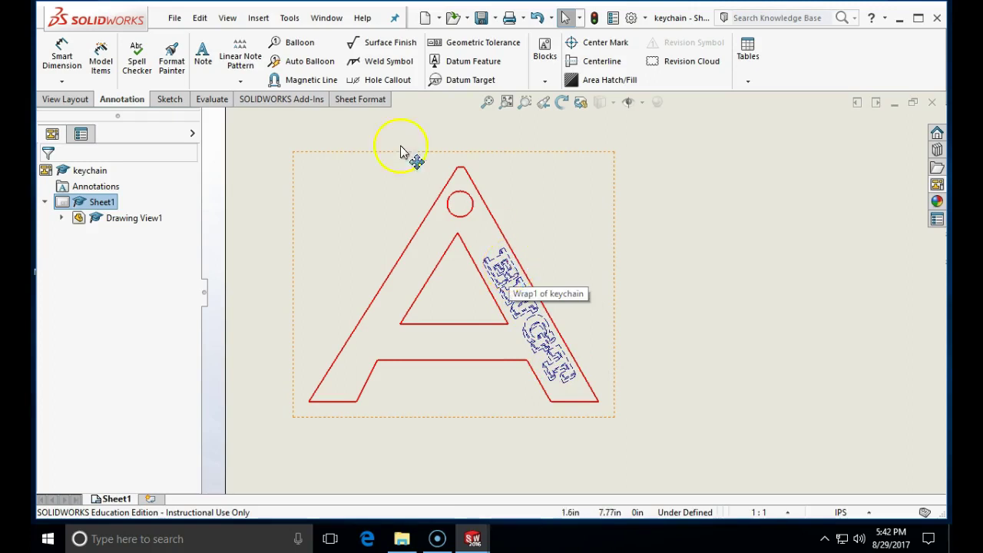
pyautogui.click(289, 18)
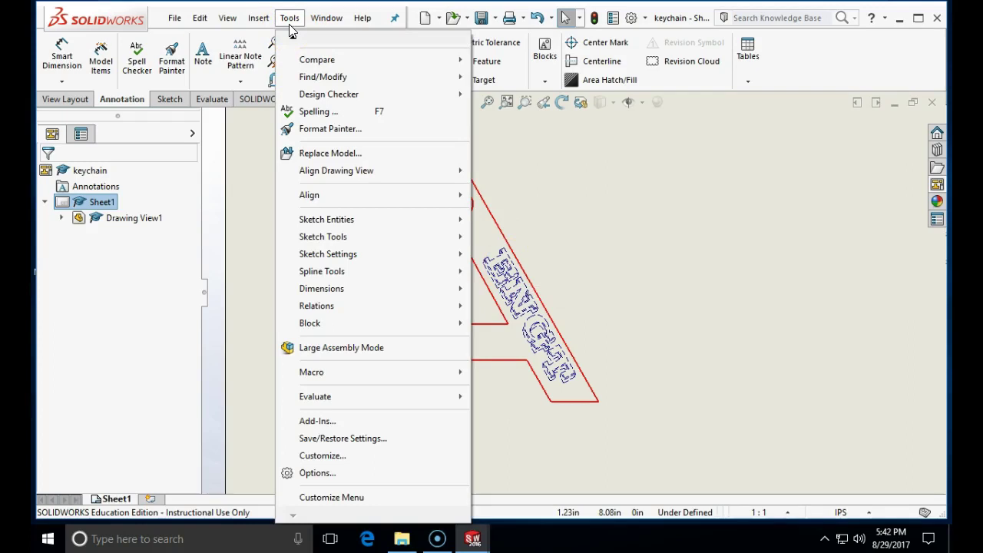
pyautogui.click(388, 472)
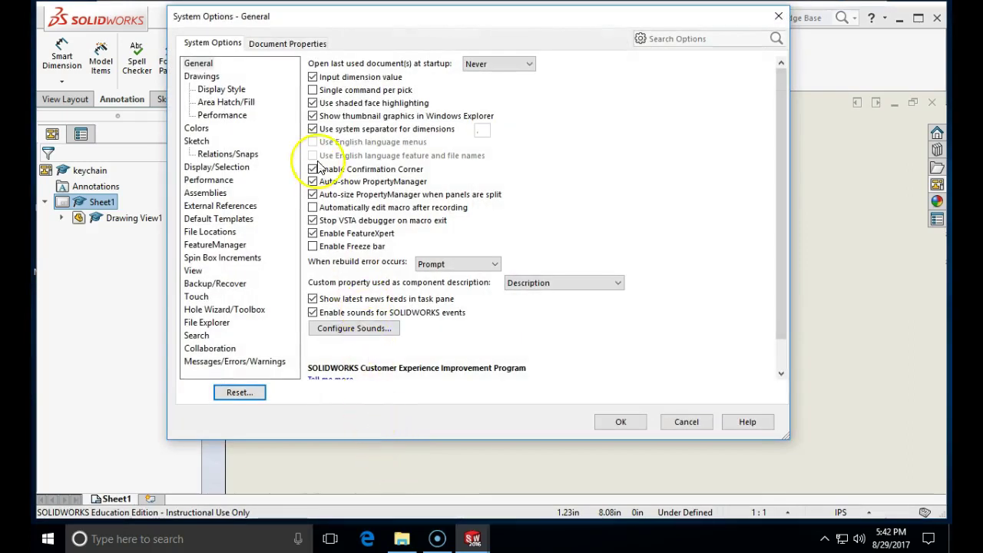
pyautogui.click(290, 46)
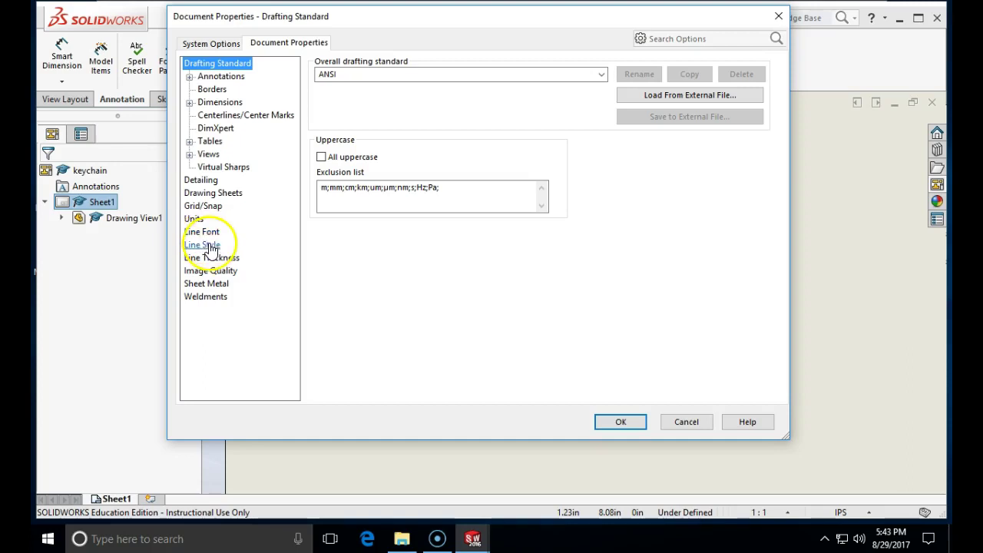
# Step: Set the Hidden Edges line font to Solid at 0.0071in thickness and apply
pyautogui.click(209, 232)
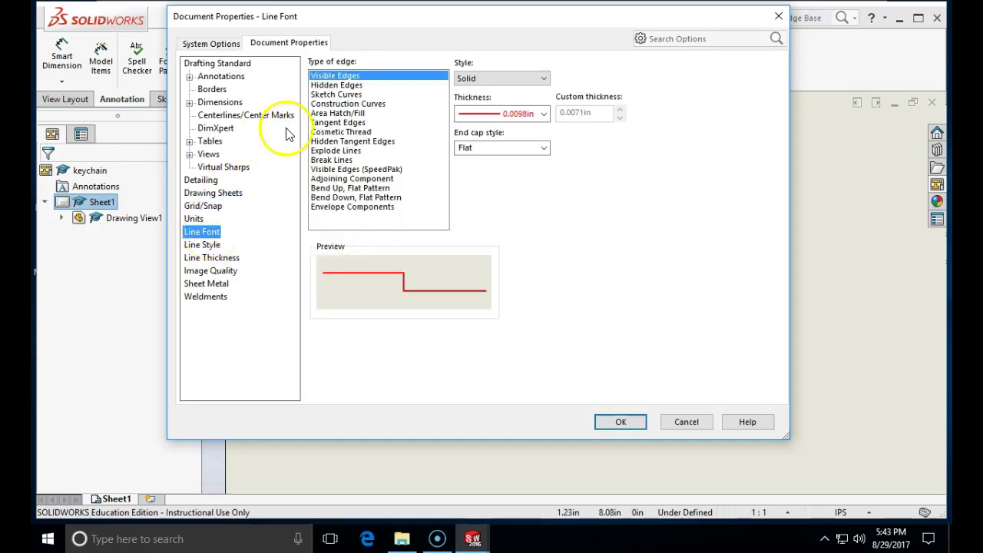
pyautogui.click(351, 85)
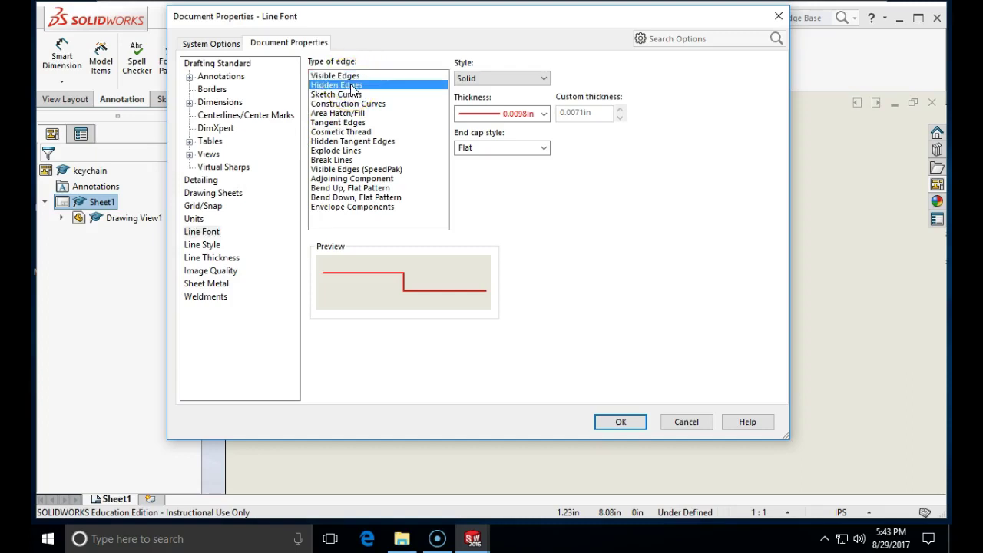
pyautogui.click(486, 80)
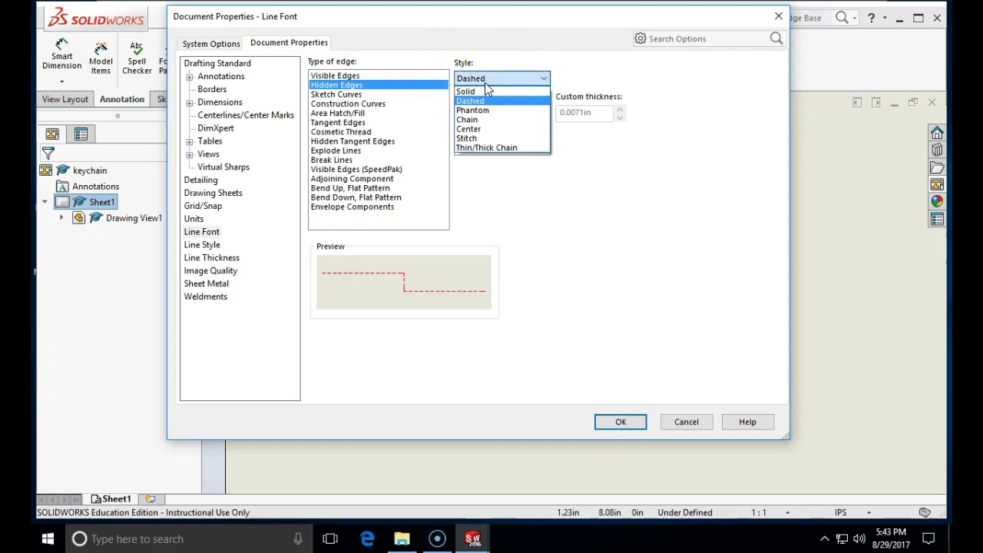
pyautogui.click(481, 92)
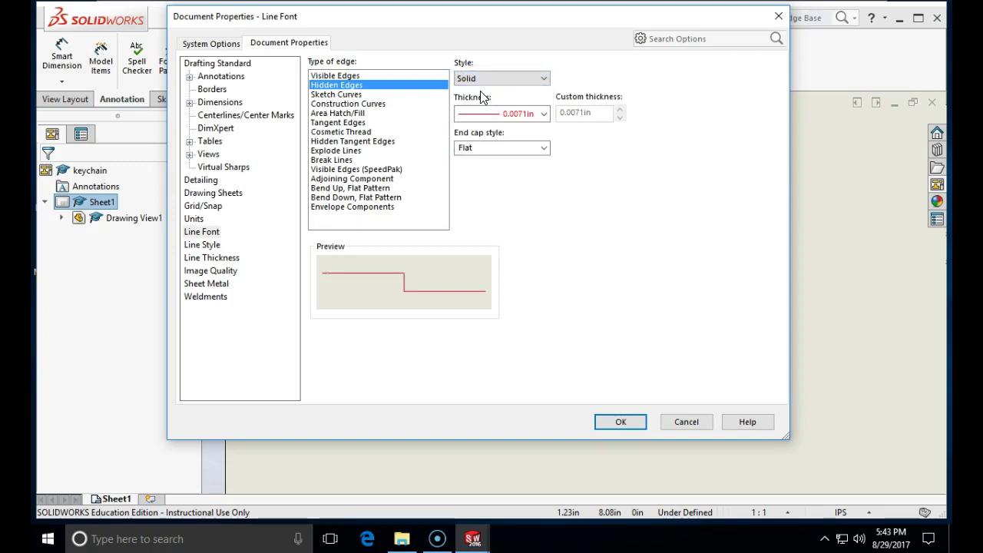
pyautogui.click(490, 115)
pyautogui.click(490, 116)
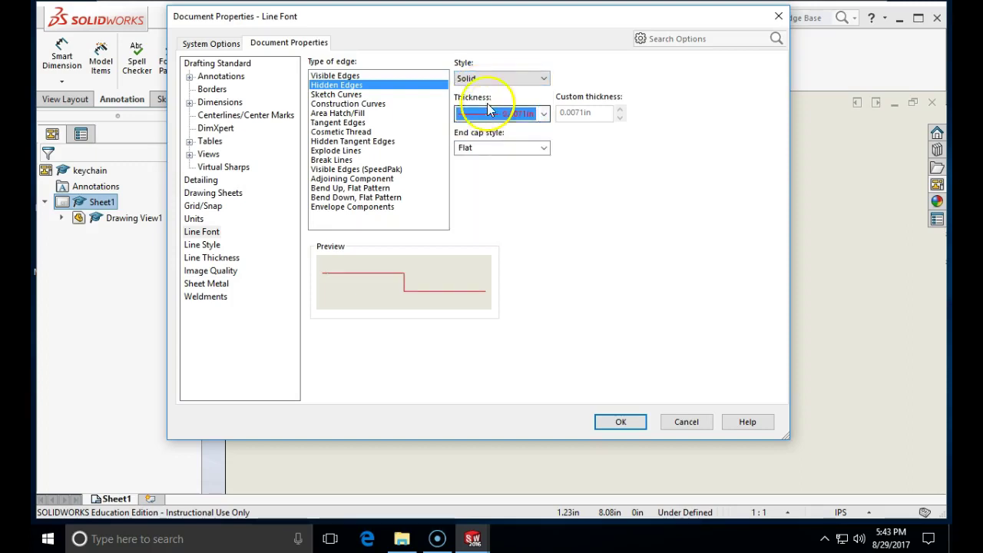
pyautogui.click(593, 420)
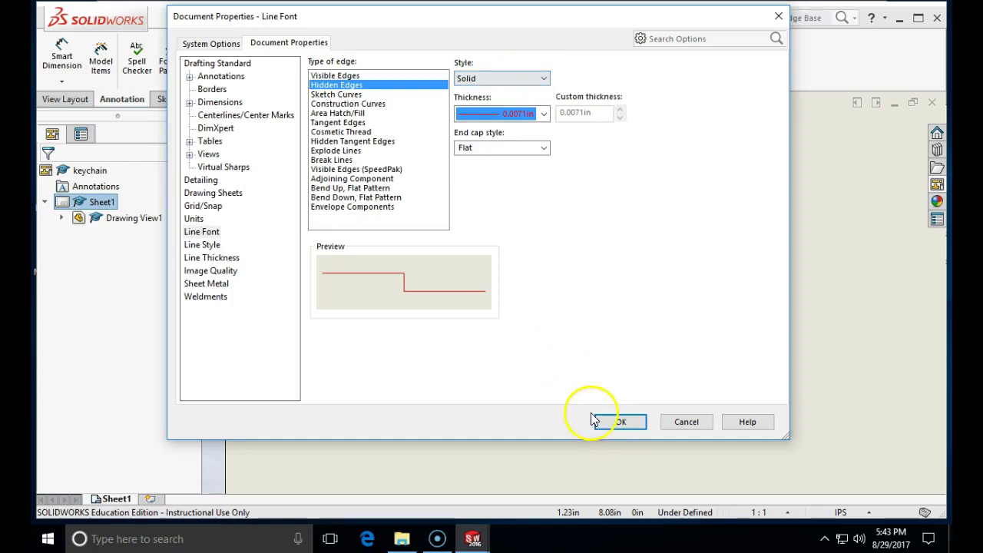
# Step: Confirm the line font changes and go to the Colors page of System Options
pyautogui.click(612, 424)
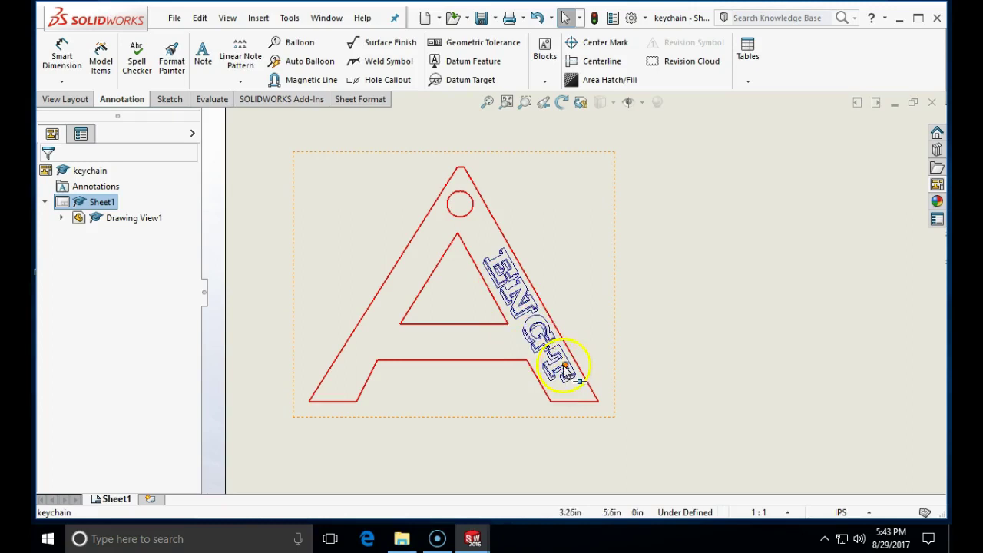
pyautogui.click(289, 18)
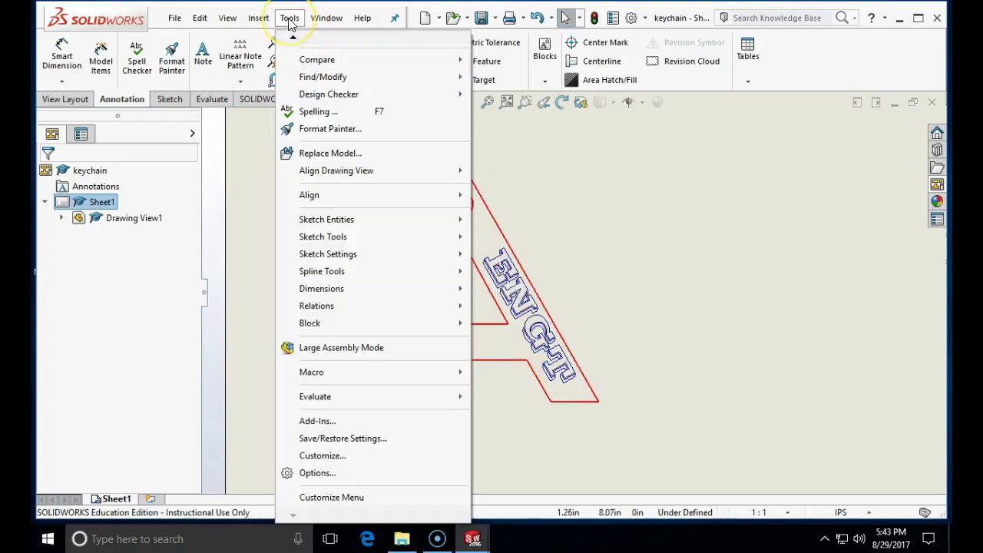
pyautogui.click(315, 472)
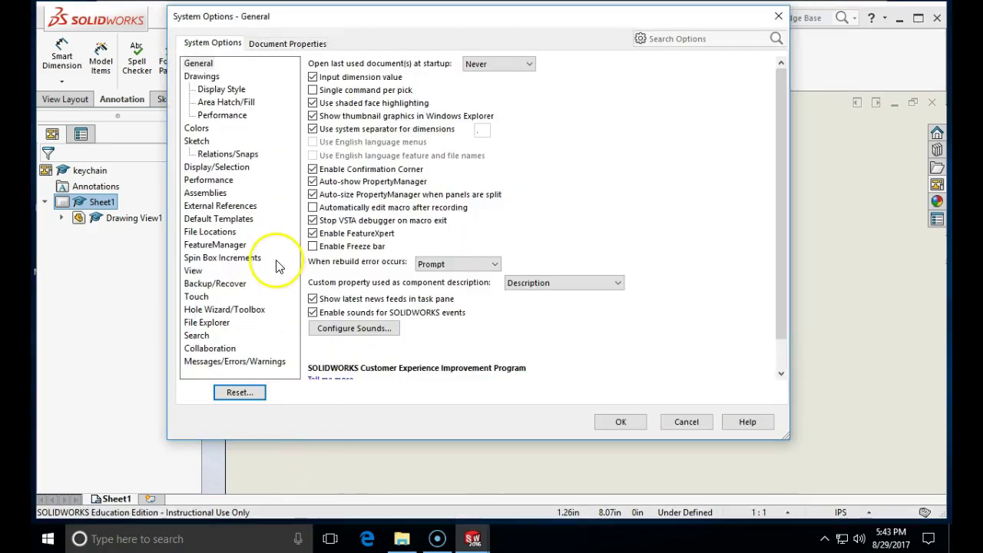
pyautogui.click(199, 129)
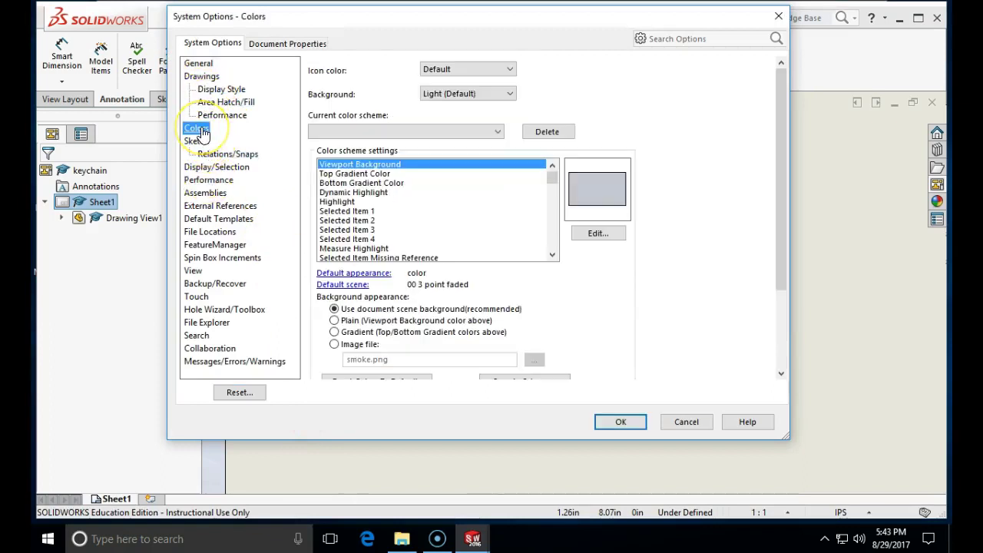
pyautogui.click(553, 254)
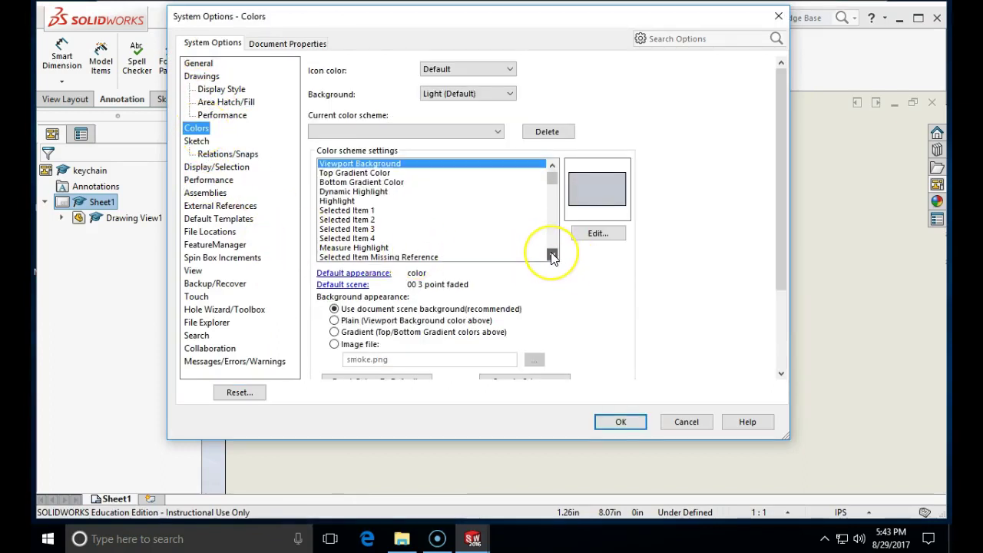
pyautogui.click(552, 254)
pyautogui.click(553, 255)
pyautogui.click(552, 255)
pyautogui.click(552, 255)
pyautogui.click(552, 255)
pyautogui.click(553, 255)
pyautogui.click(553, 255)
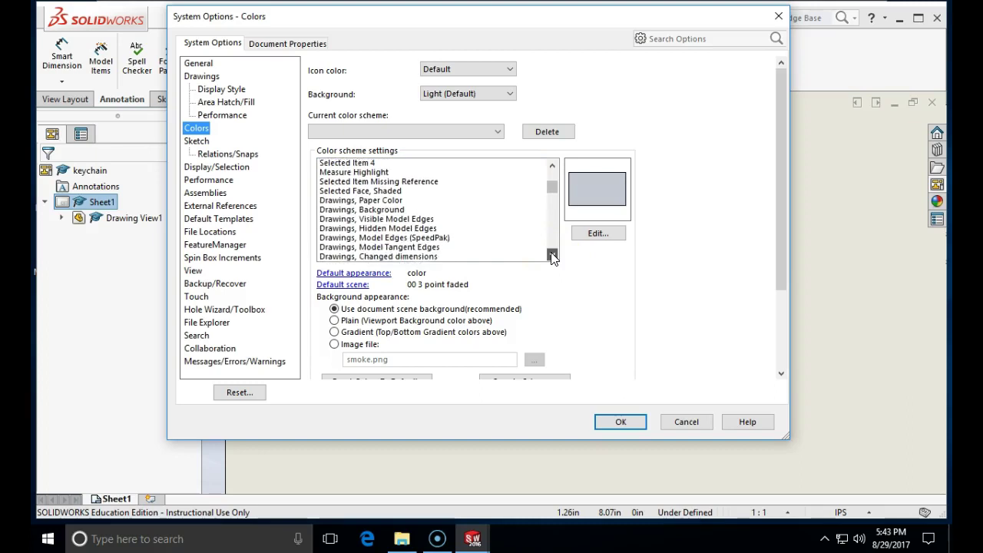
pyautogui.click(552, 255)
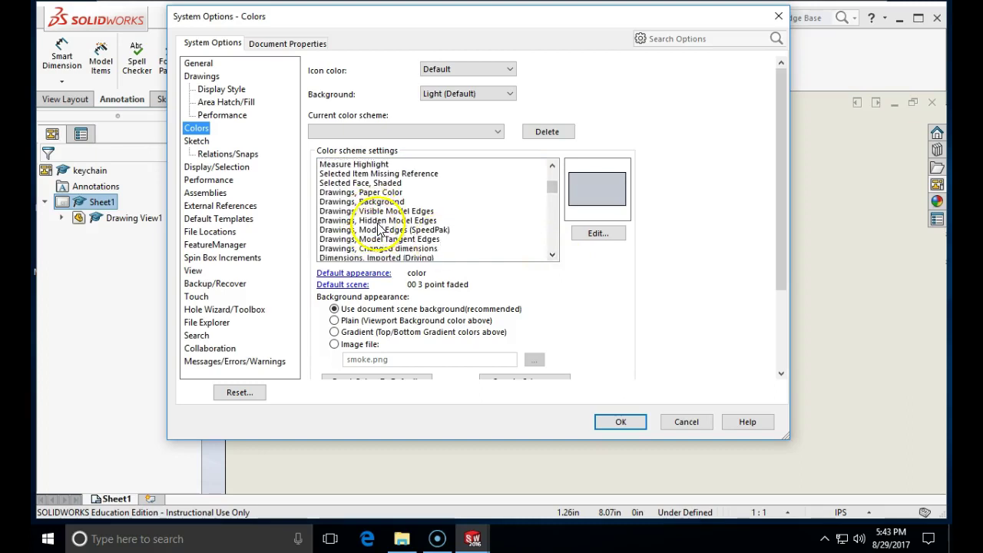
# Step: Change the Drawings Hidden Model Edges colour to bright green and apply
pyautogui.click(376, 223)
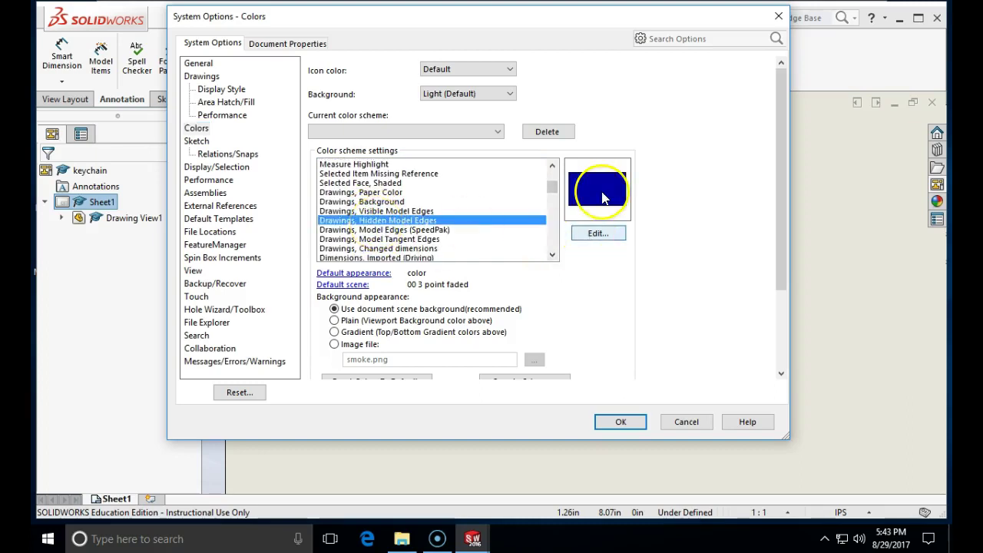
pyautogui.click(597, 235)
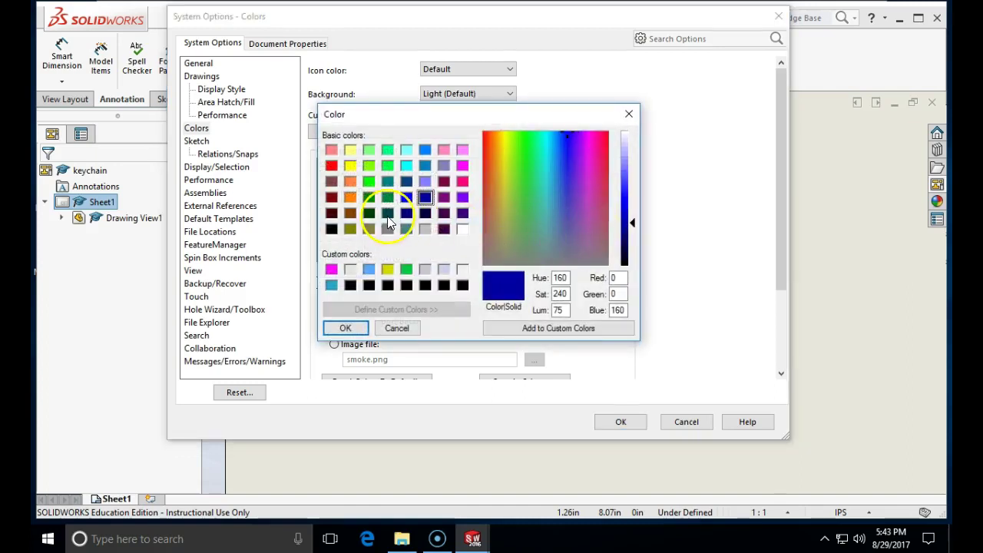
pyautogui.click(369, 182)
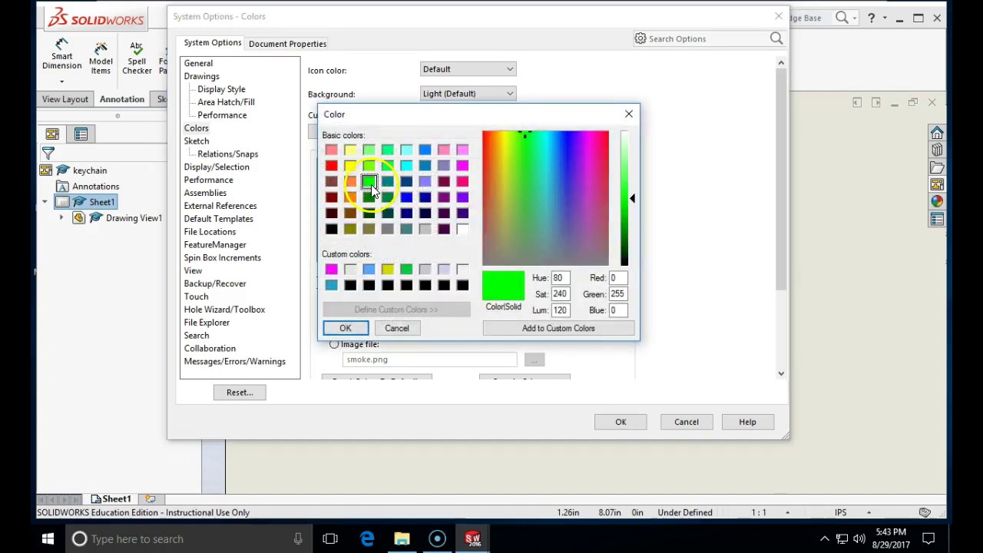
pyautogui.click(620, 430)
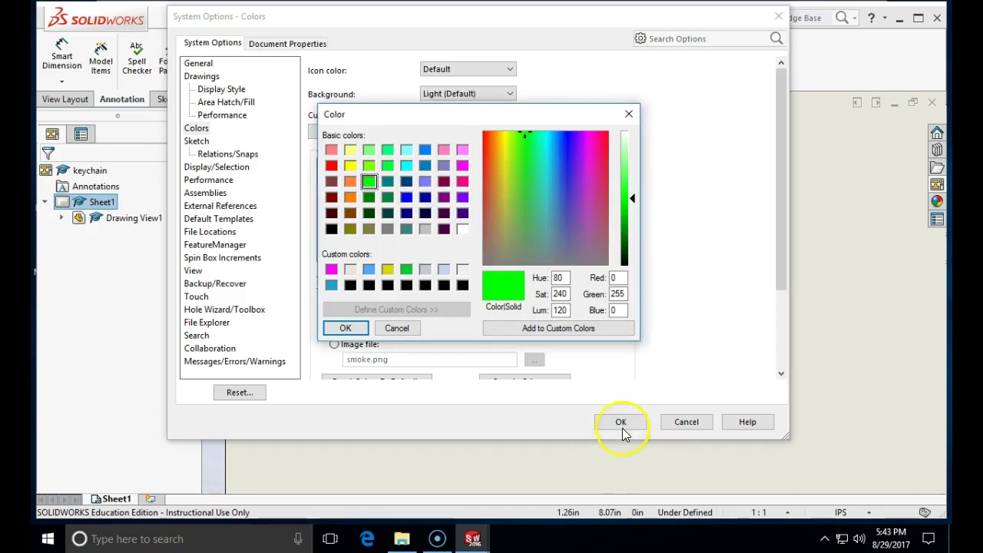
pyautogui.click(343, 329)
pyautogui.click(624, 425)
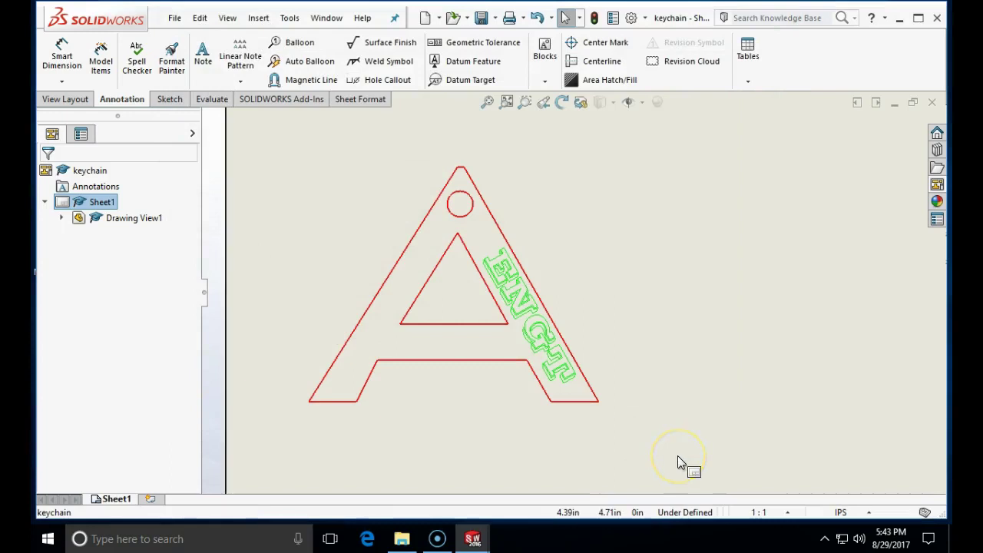
# Step: Save the drawing as Dxf (*.dxf) into ENGT131, adding a name suffix to the file name
pyautogui.click(177, 20)
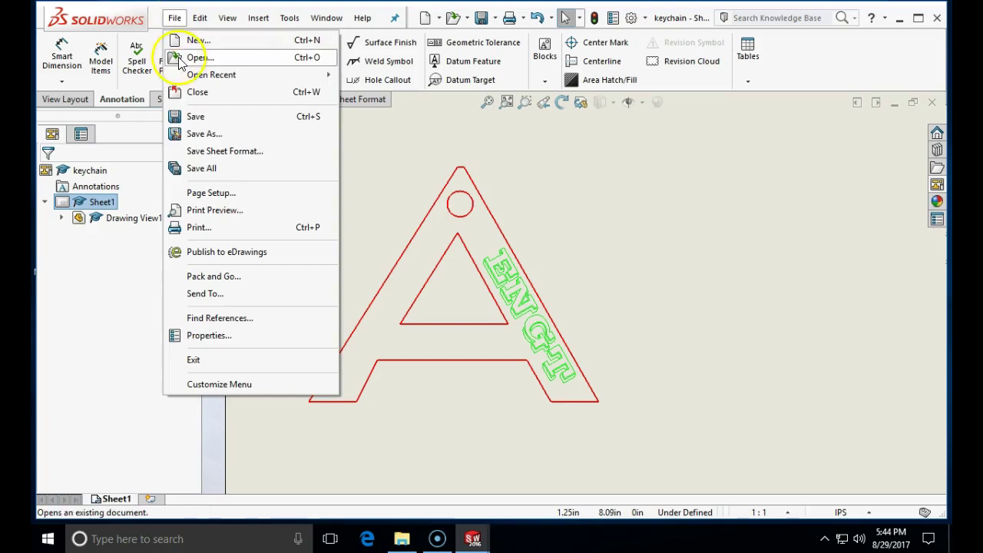
pyautogui.click(230, 140)
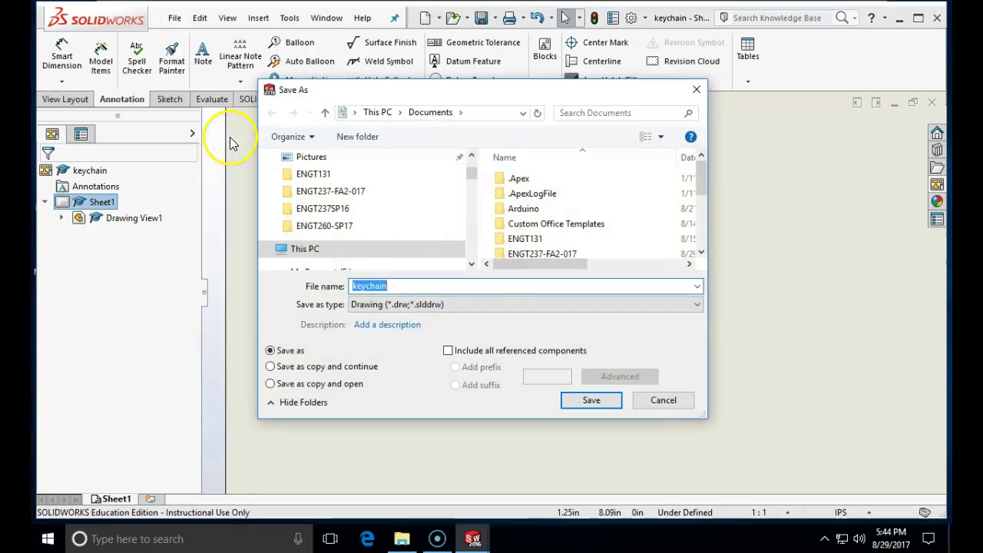
pyautogui.click(407, 288)
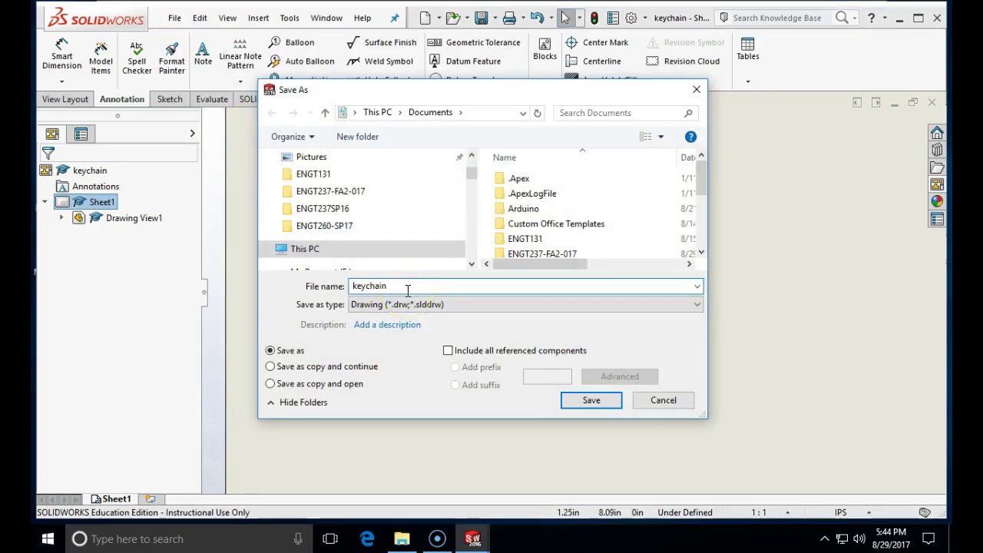
pyautogui.write('-MICIC')
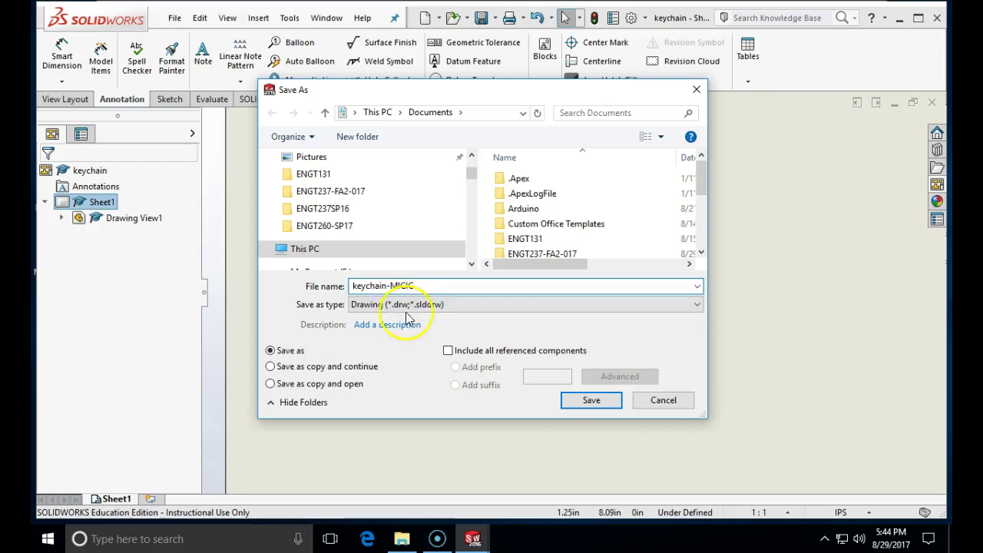
pyautogui.click(363, 307)
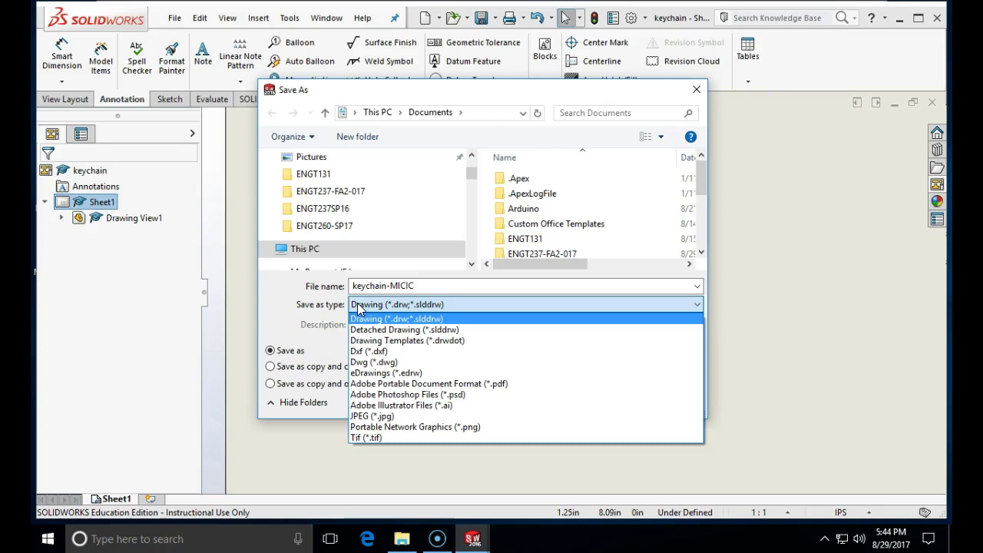
pyautogui.click(371, 351)
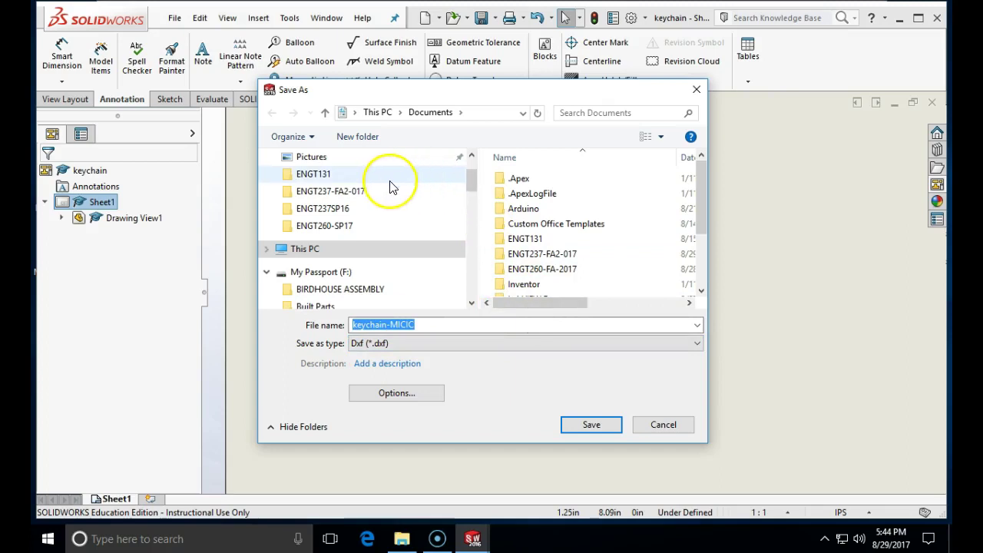
pyautogui.click(319, 174)
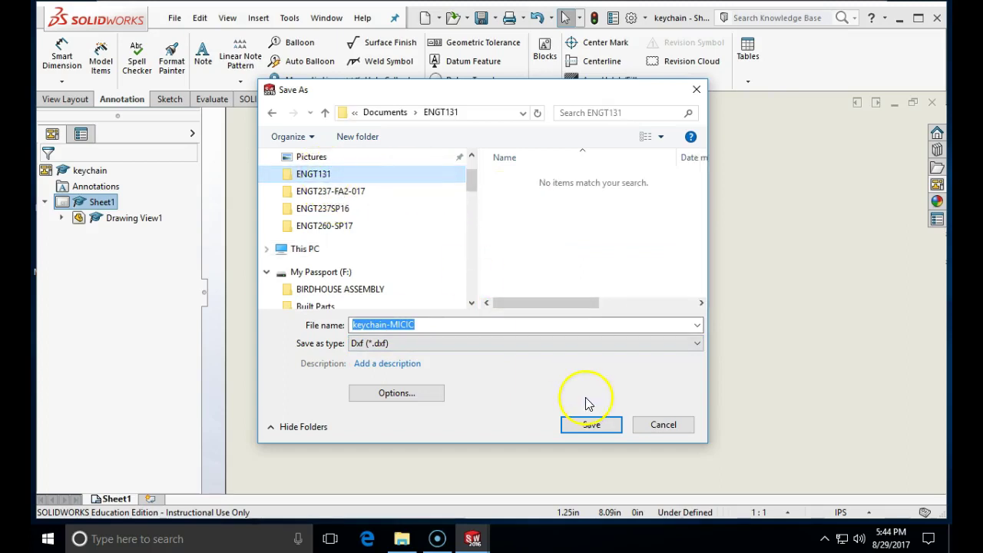
pyautogui.click(592, 425)
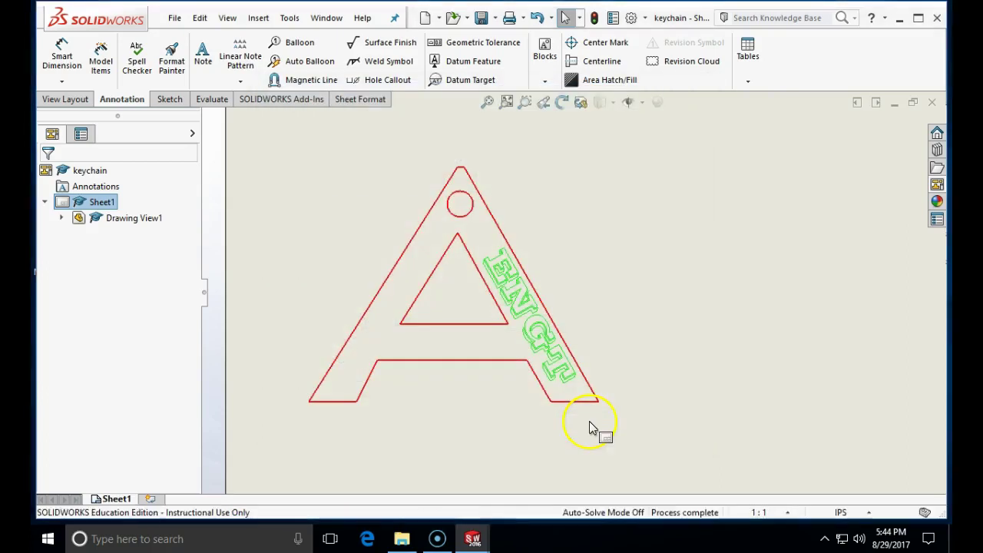